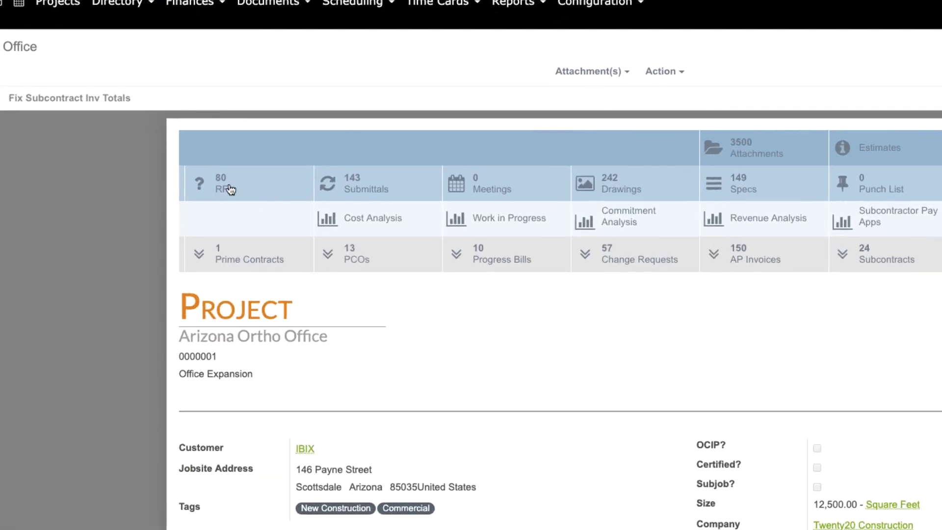
- Open the Arizona Ortho Office project's RFI list, which shows 80 closed RFIs
{"action": "left_click", "coordinate": [229, 188]}
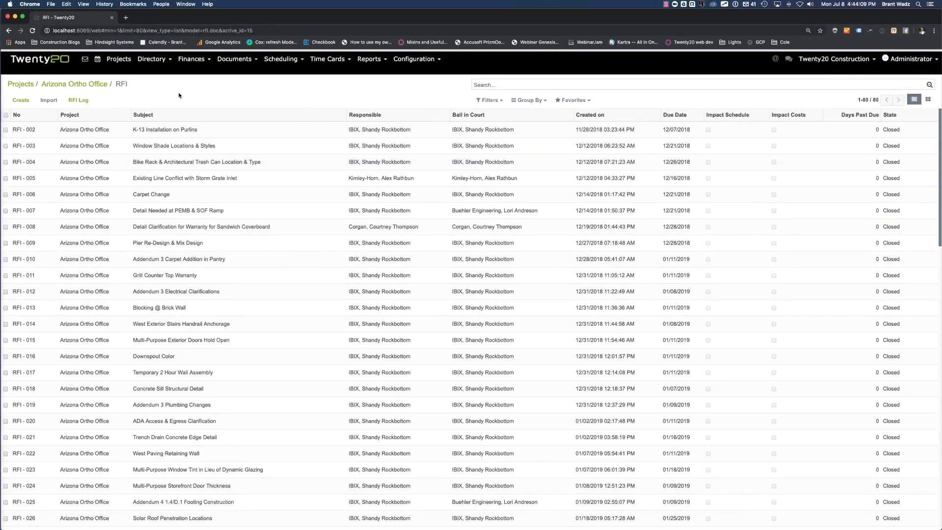
- Create a new RFI with subject 'Pier location & Existing Utilities', correcting the Utilities spelling
{"action": "left_click", "coordinate": [20, 100]}
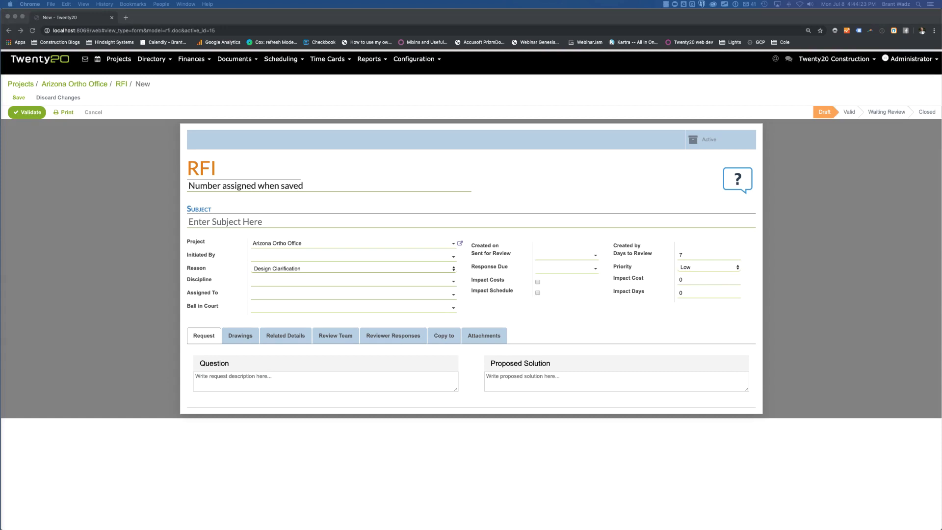
{"action": "left_click", "coordinate": [284, 222]}
{"action": "type", "text": "Pier"}
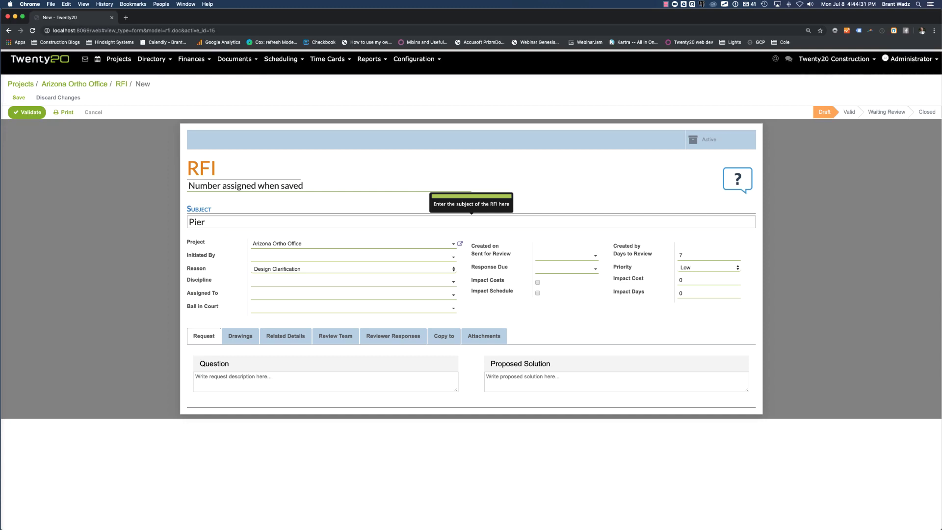
{"action": "type", "text": "location "}
{"action": "type", "text": "& Existing Utilites"}
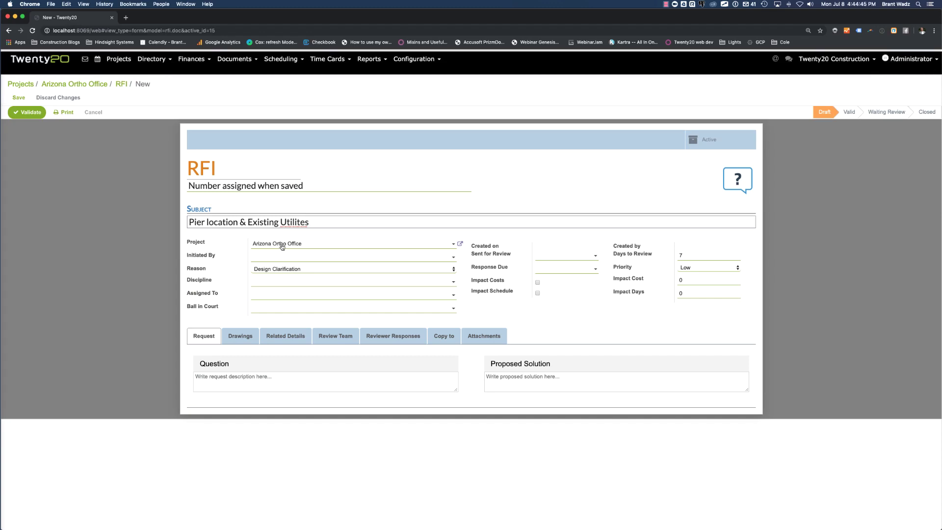
{"action": "right_click", "coordinate": [294, 222]}
{"action": "left_click", "coordinate": [316, 244]}
- Set the initiator contact, reason Request for Design Change, discipline Civil, and assignee Hindsight Technologies
{"action": "left_click", "coordinate": [269, 260]}
{"action": "type", "text": "marting"}
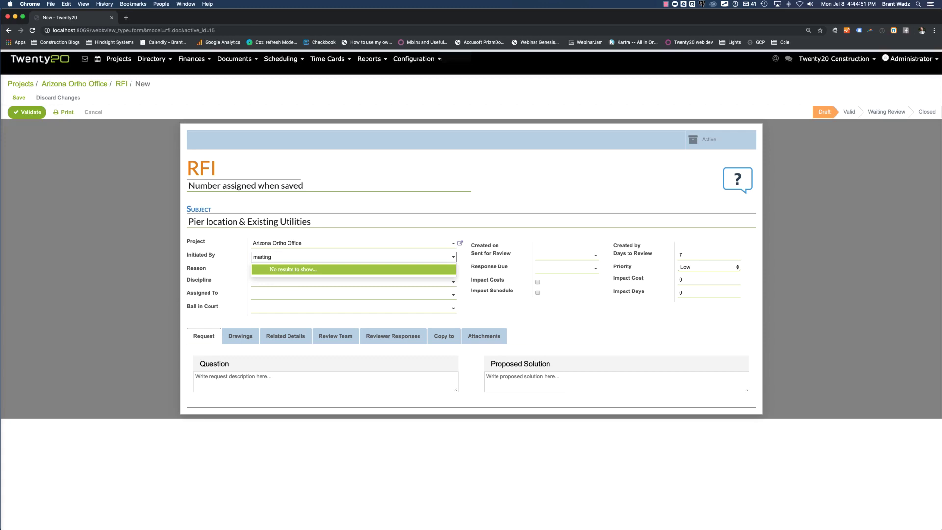
{"action": "key", "text": "BackSpace"}
{"action": "type", "text": " sh"}
{"action": "key", "text": "Return"}
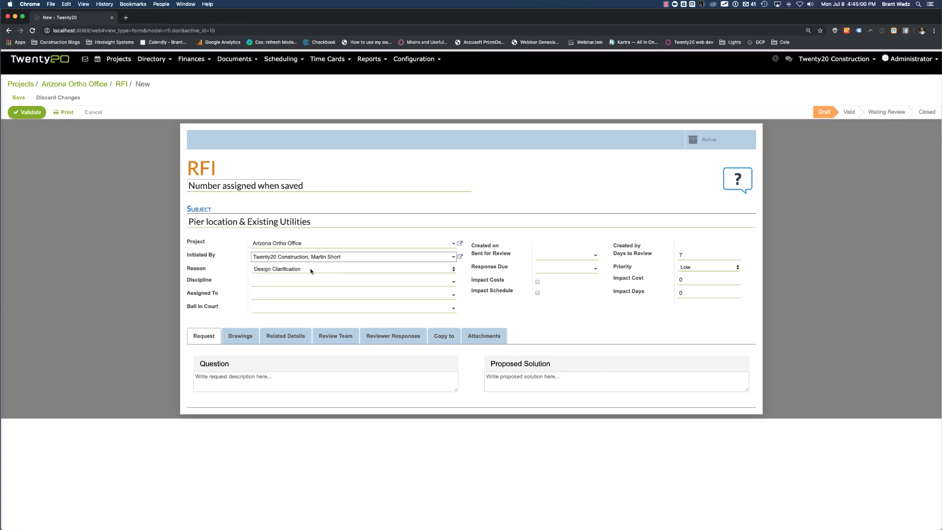
{"action": "left_click", "coordinate": [310, 268]}
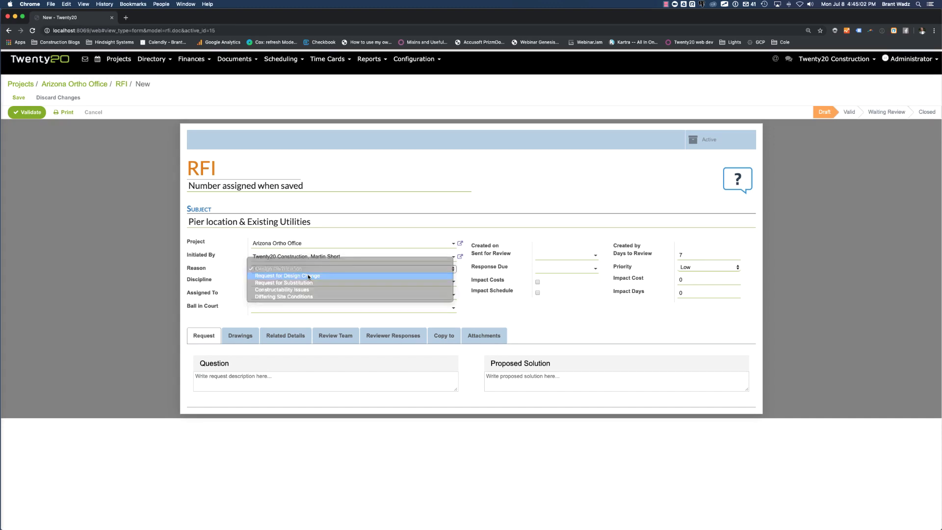
{"action": "left_click", "coordinate": [309, 276]}
{"action": "left_click", "coordinate": [309, 284]}
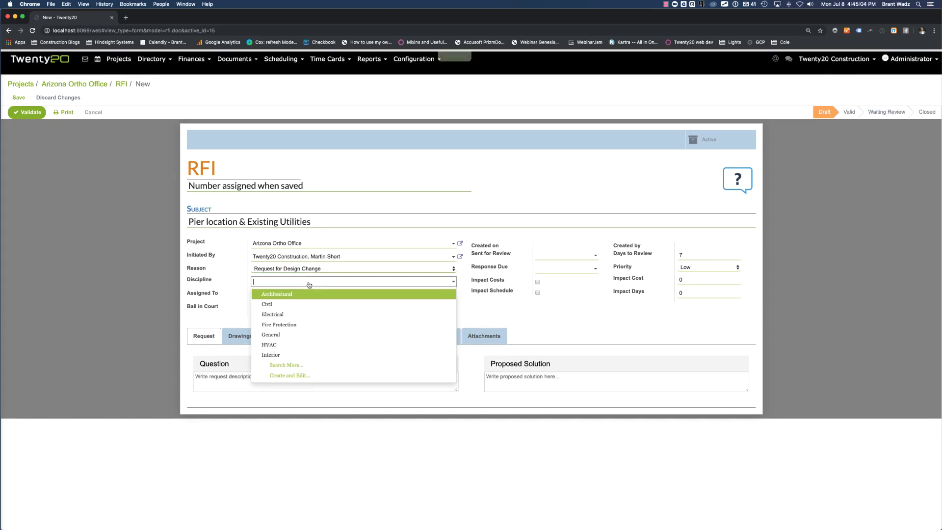
{"action": "type", "text": "civil"}
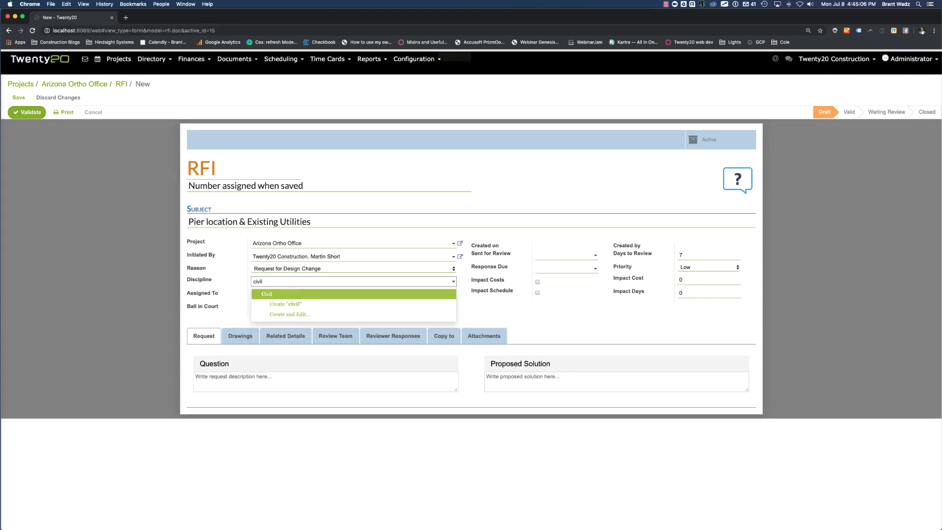
{"action": "left_click", "coordinate": [308, 294]}
{"action": "left_click", "coordinate": [308, 297]}
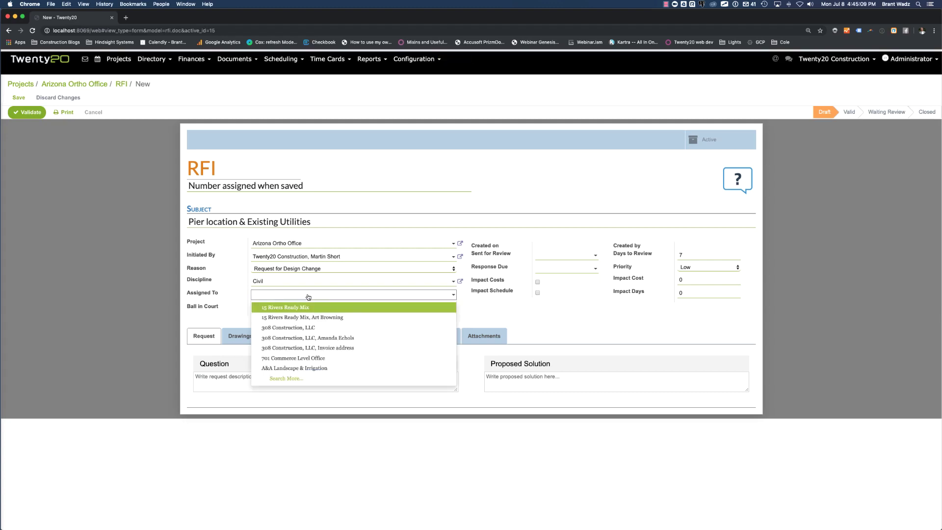
{"action": "type", "text": "brant"}
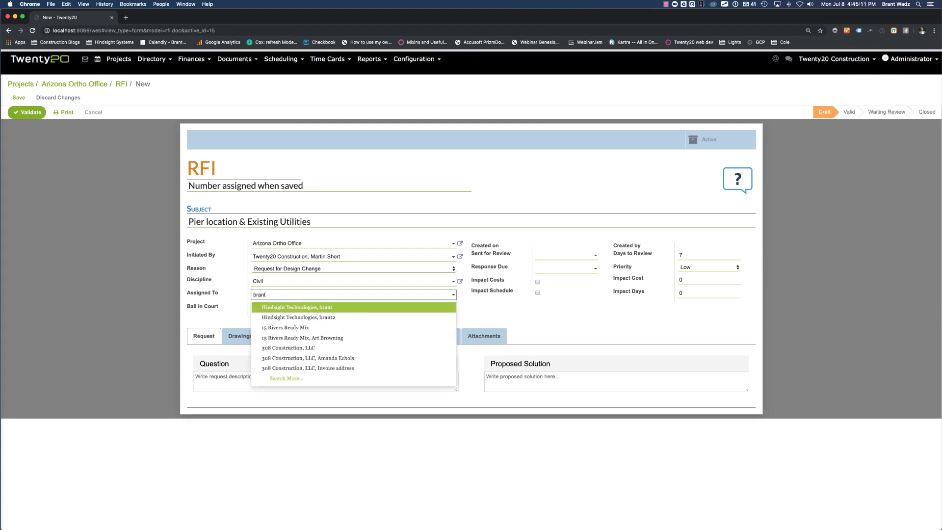
{"action": "key", "text": "Return"}
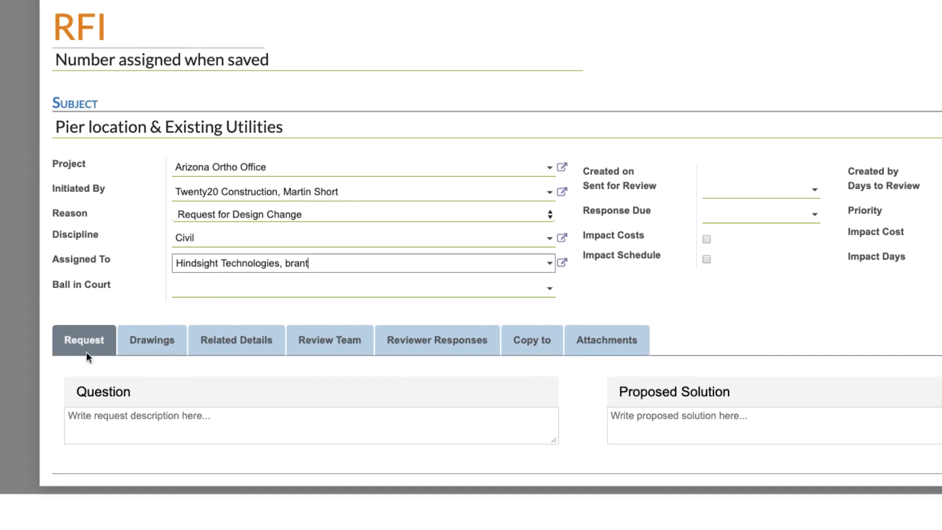
- Enter the question: underground electrical and solar lines conflict with piers E/6 and E/5, blocking a drilling rig
{"action": "left_click", "coordinate": [207, 417]}
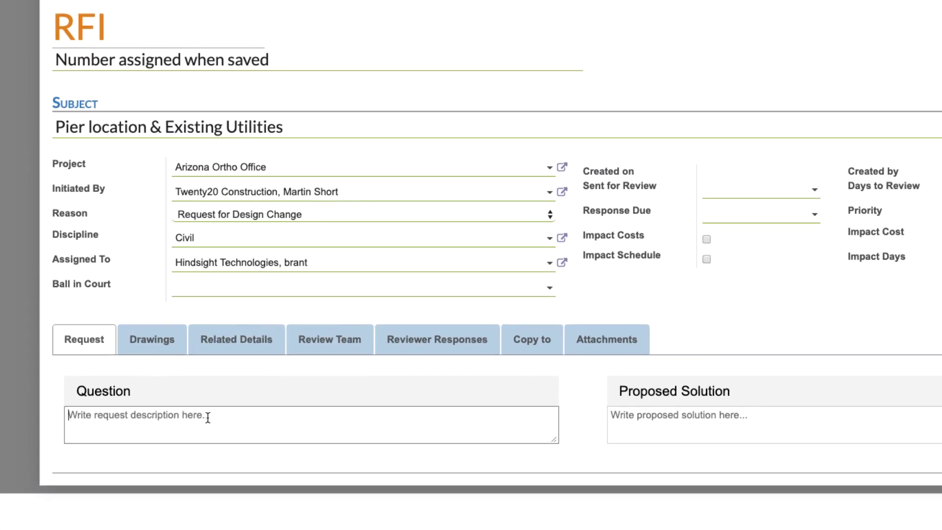
{"action": "type", "text": "D"}
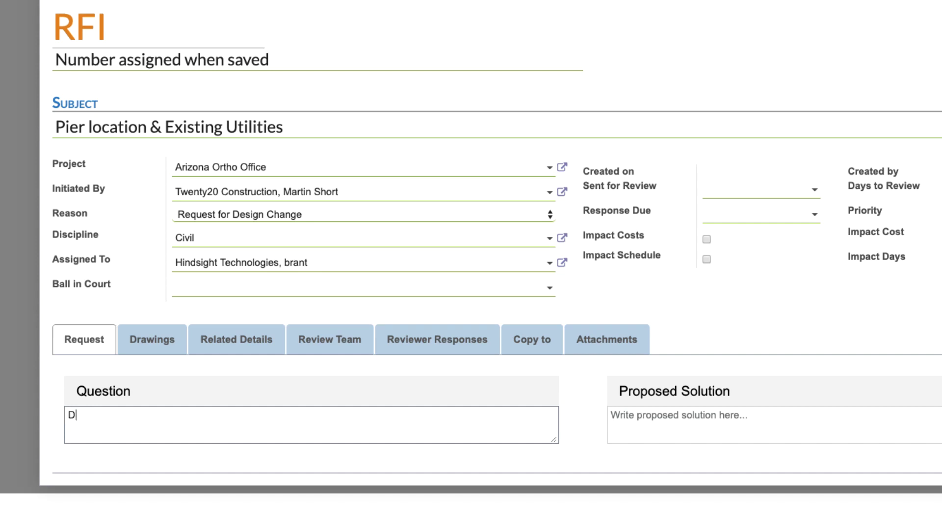
{"action": "type", "text": "ue to existing layout of underground electrical & solar utility lines & proposed pier layout the lines are in conflict with pier E/6 & E/5 due to their close proximity to the existing electrical service. This is not very safe and a drilling rig can't fit in there without the possibility of hitting or disturbing the electrical service lines underground."}
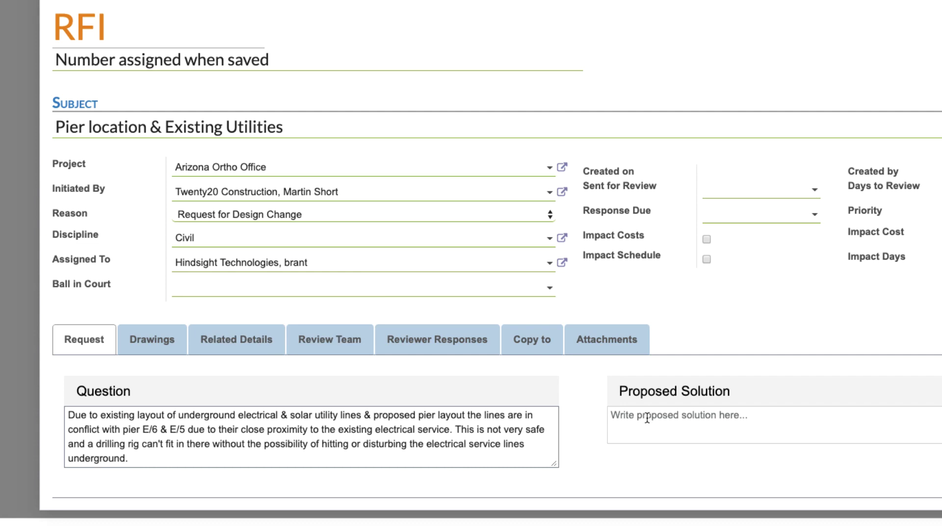
- Add drawing S02-01 FOUNDATION PLAN from the 03 - Concrete group to the RFI's Drawings
{"action": "left_click", "coordinate": [156, 340]}
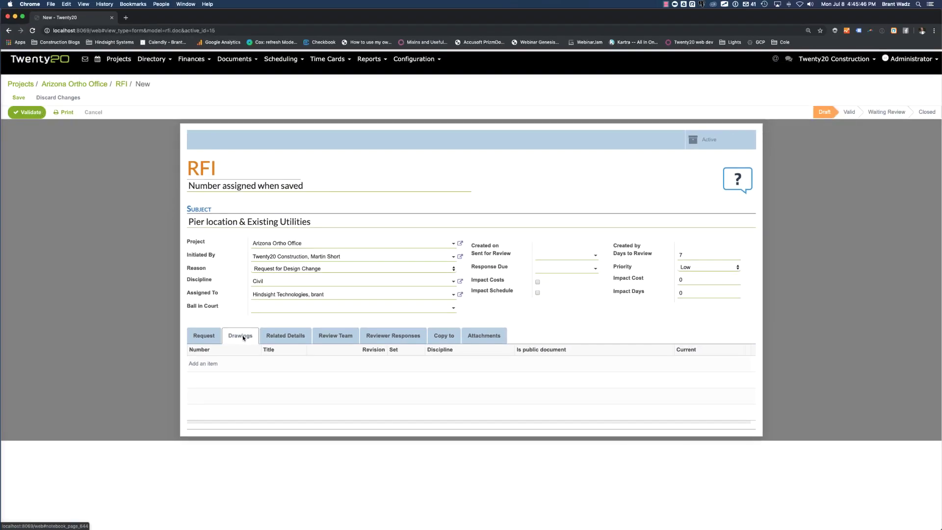
{"action": "left_click", "coordinate": [203, 364]}
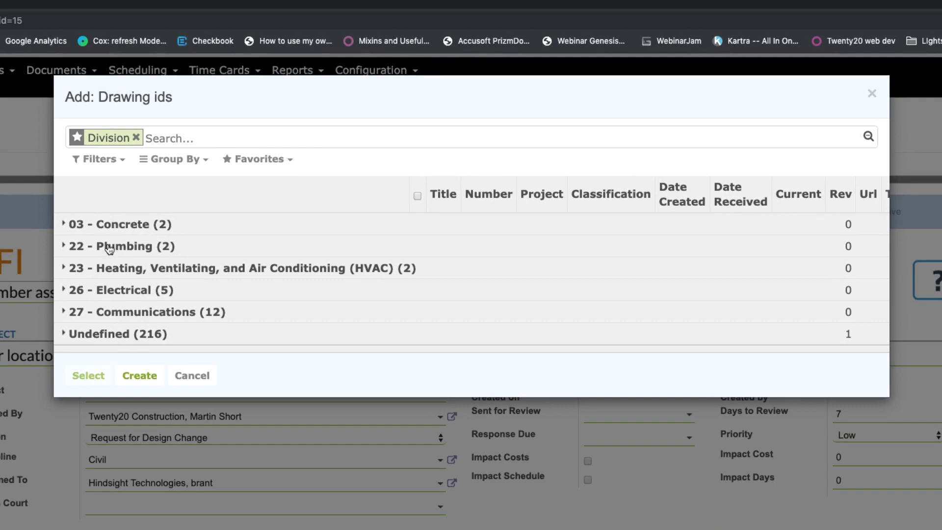
{"action": "left_click", "coordinate": [182, 135]}
{"action": "type", "text": "founda"}
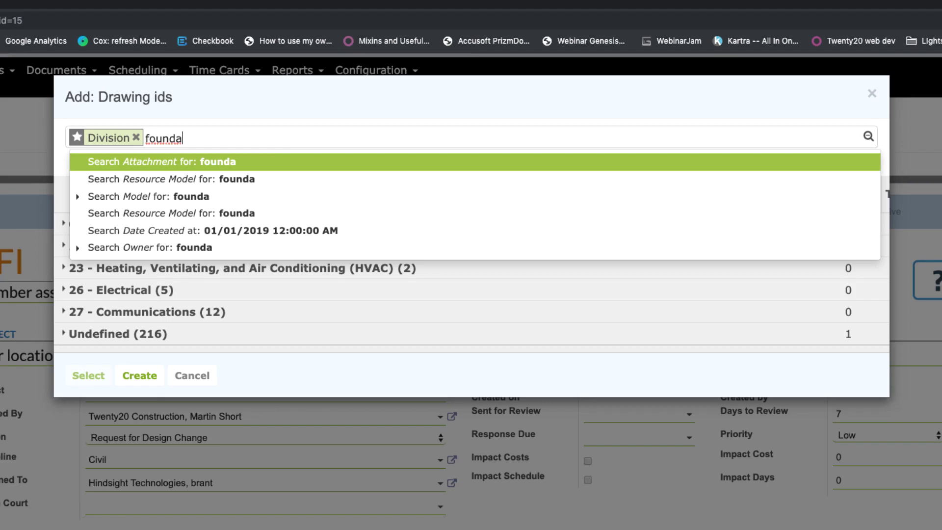
{"action": "type", "text": "tion"}
{"action": "key", "text": "Return"}
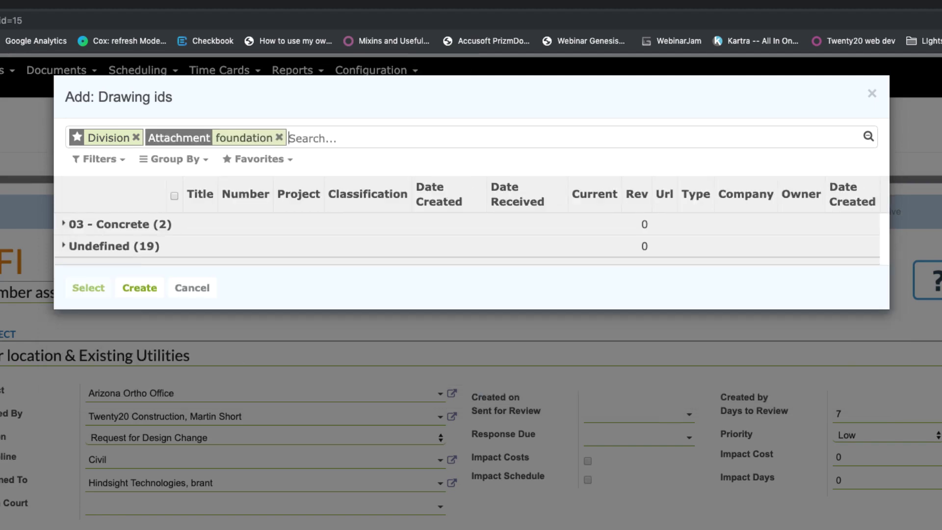
{"action": "left_click", "coordinate": [107, 229]}
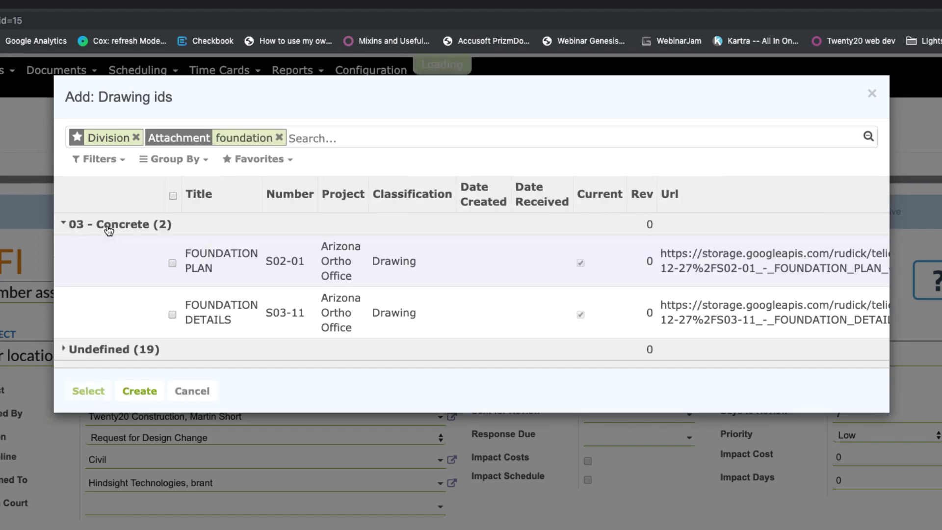
{"action": "left_click", "coordinate": [171, 262]}
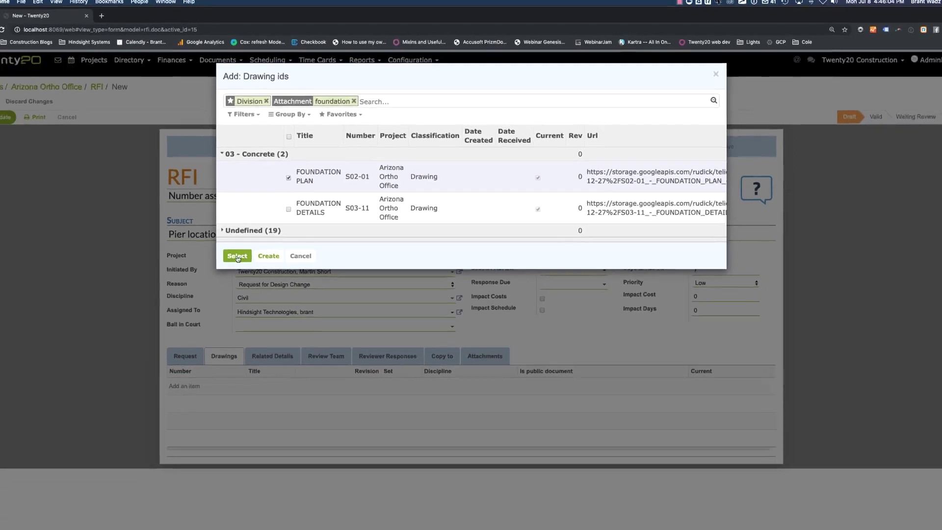
{"action": "left_click", "coordinate": [238, 256]}
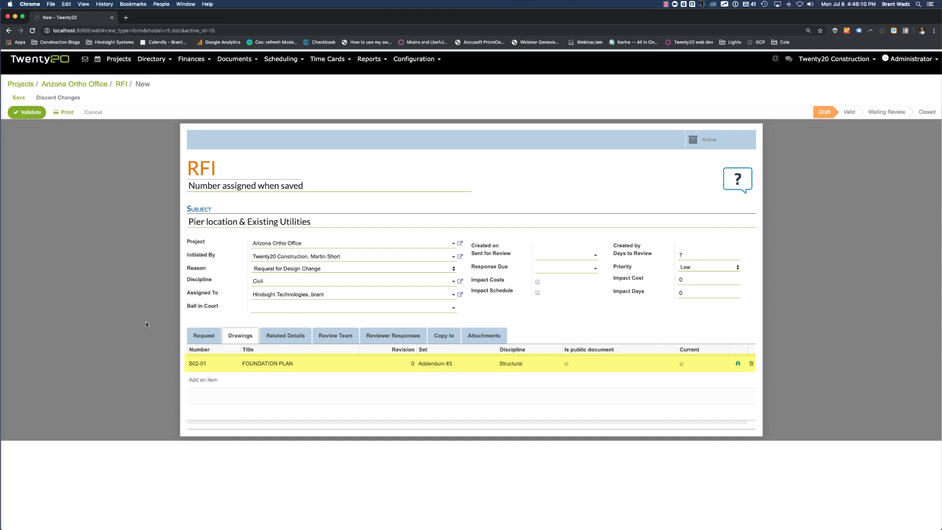
- Set the spec section to DRILLED CONCRETE PIERS & SHAFTS and bring up the Review Team
{"action": "left_click", "coordinate": [289, 338]}
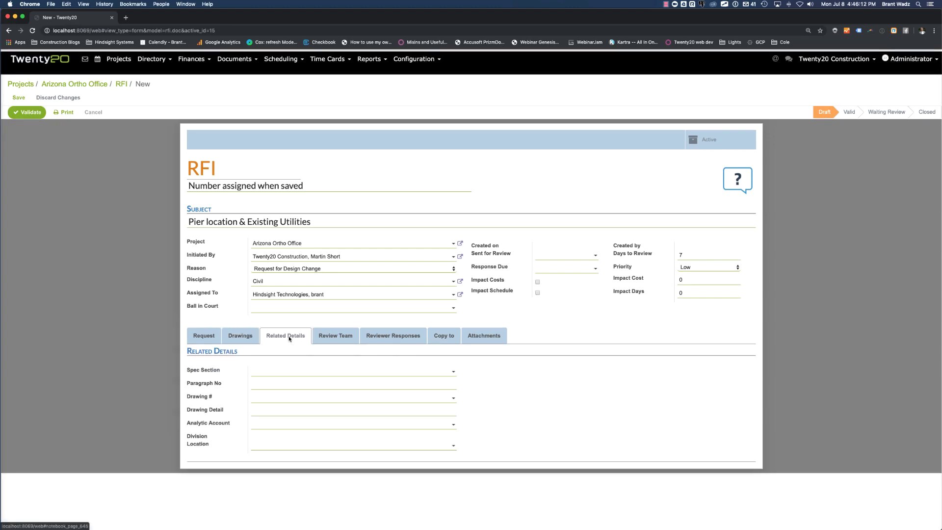
{"action": "left_click", "coordinate": [275, 371]}
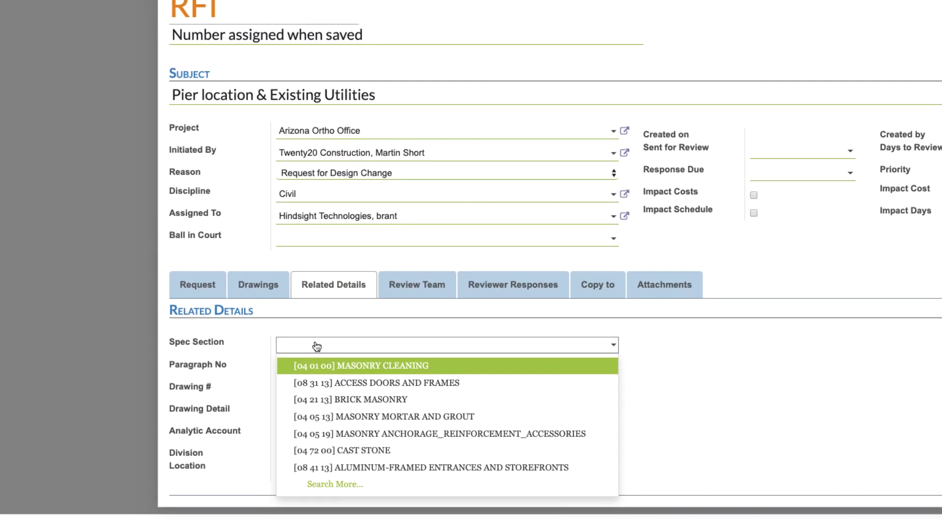
{"action": "type", "text": "31 6"}
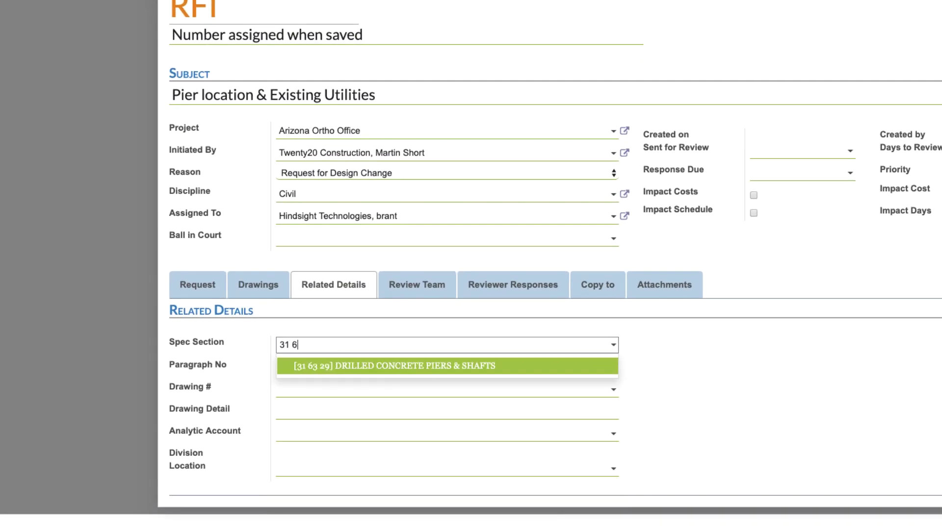
{"action": "left_click", "coordinate": [385, 371]}
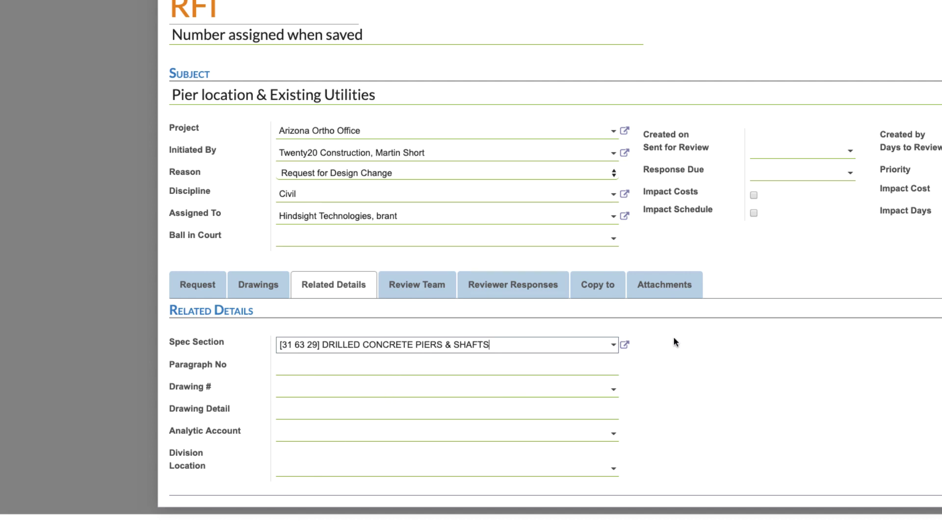
{"action": "left_click", "coordinate": [413, 286]}
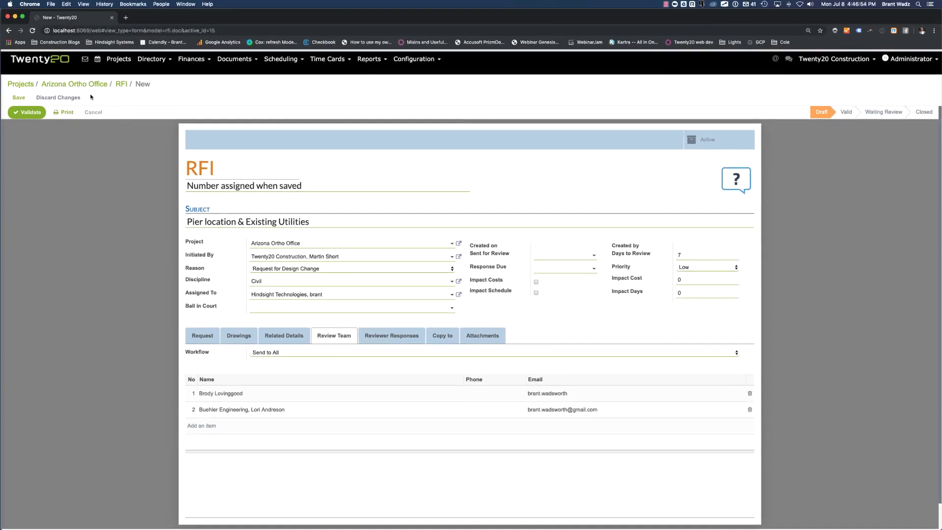
- Save the draft as RFI-080 and drag the two jpg photos from Downloads onto it
{"action": "left_click", "coordinate": [19, 99]}
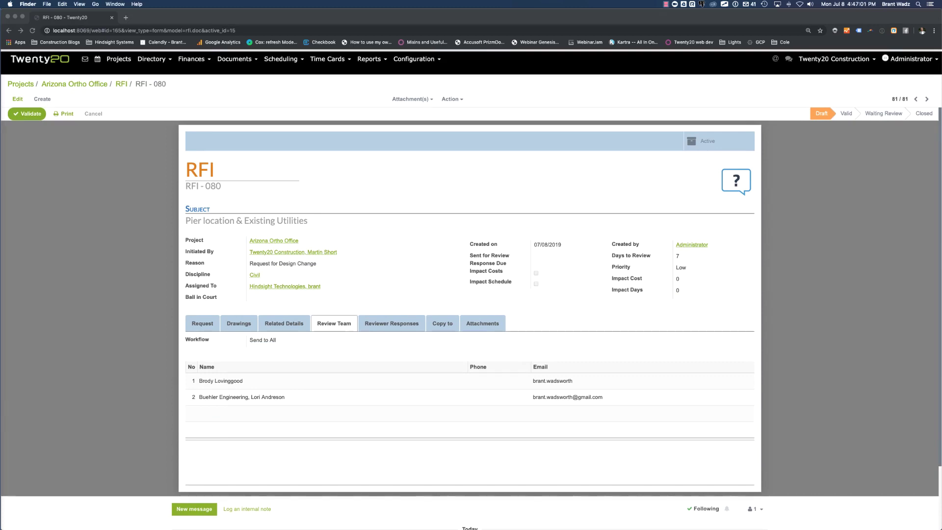
{"action": "left_click_drag", "start_coordinate": [941, 171], "coordinate": [527, 170]}
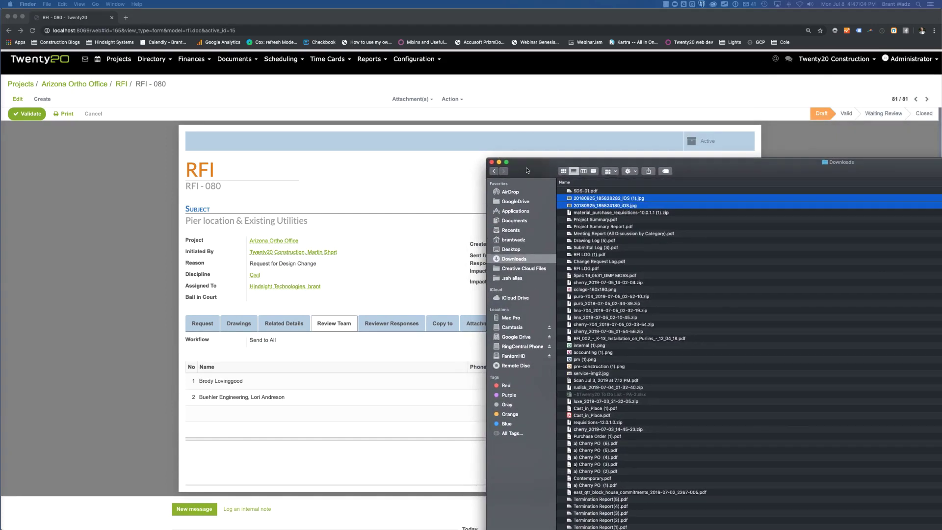
{"action": "left_click", "coordinate": [629, 201]}
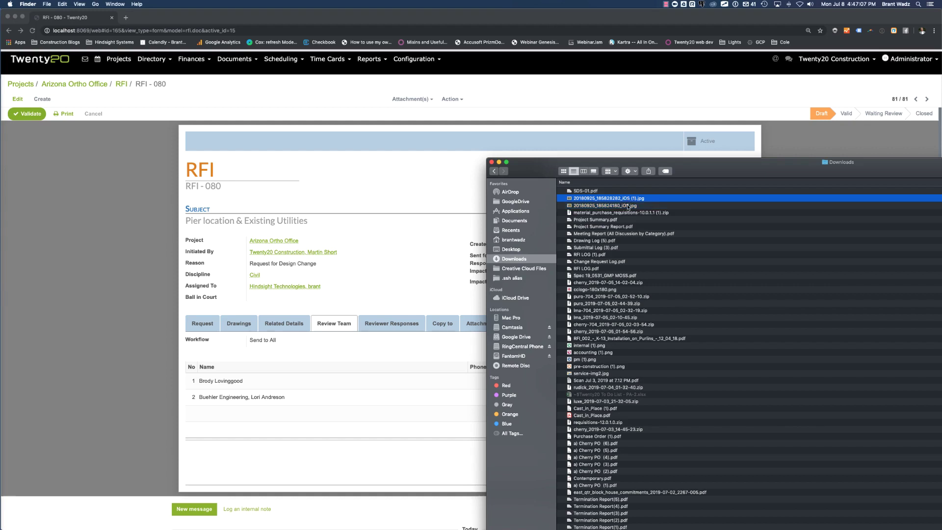
{"action": "left_click", "coordinate": [626, 206], "text": "shift"}
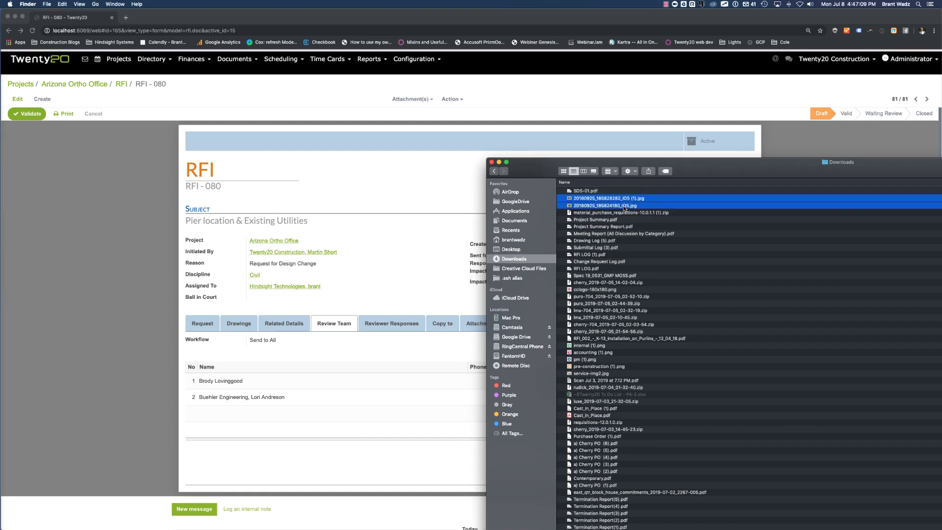
{"action": "left_click_drag", "start_coordinate": [629, 201], "coordinate": [345, 182]}
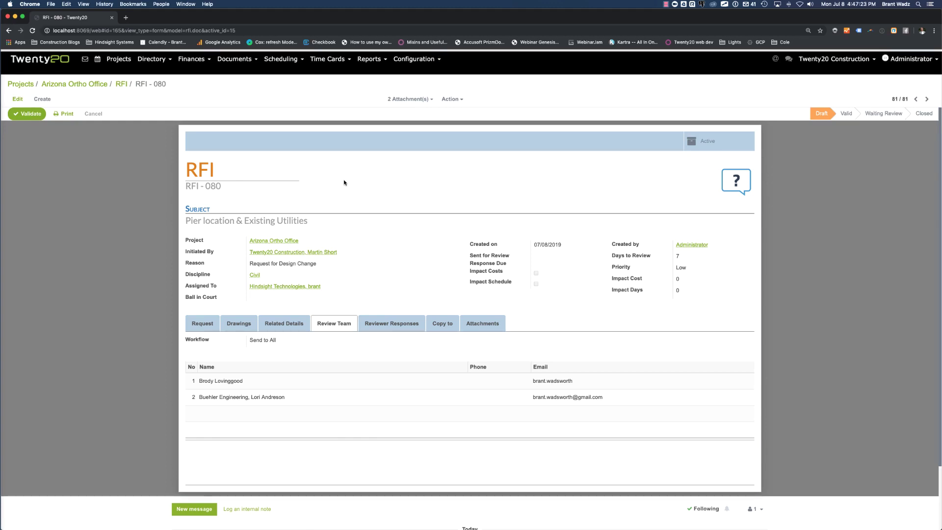
- Check the attachments, then validate RFI-080 and submit it so it becomes Waiting Review
{"action": "left_click", "coordinate": [483, 323]}
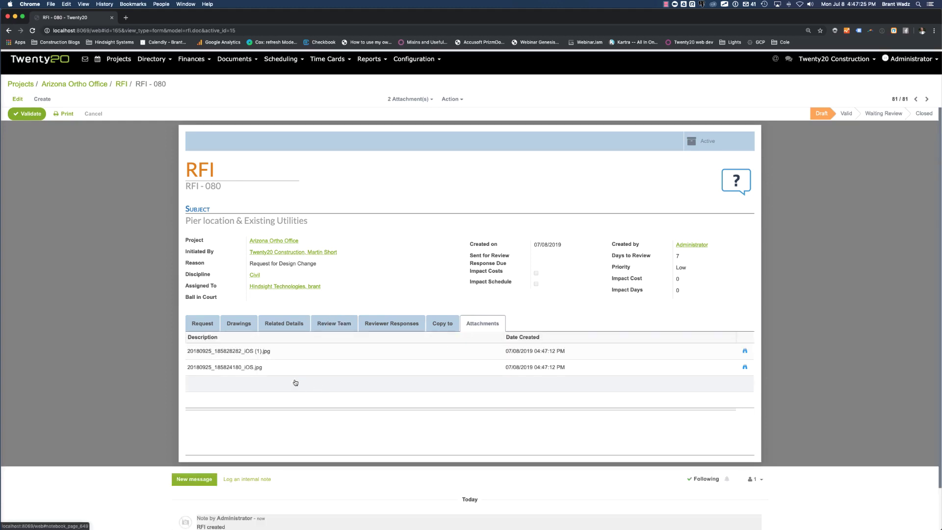
{"action": "left_click", "coordinate": [745, 350]}
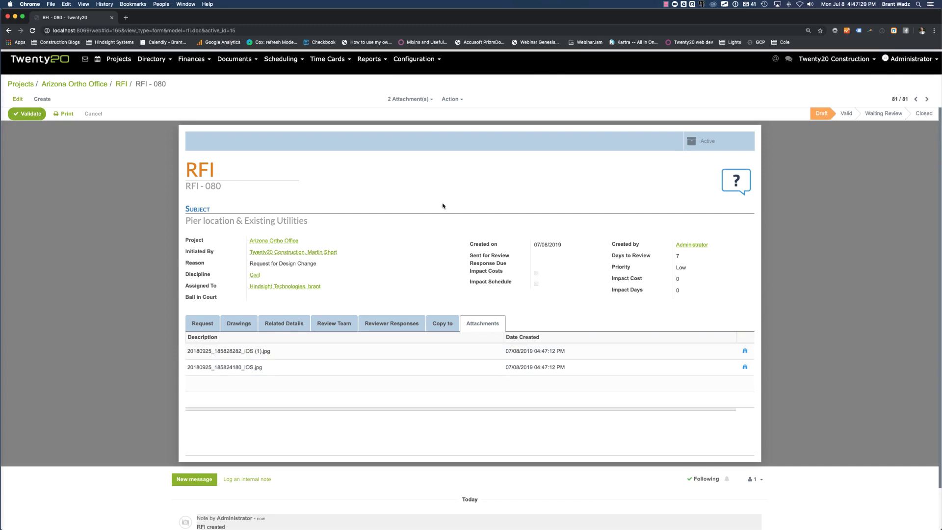
{"action": "left_click", "coordinate": [35, 114]}
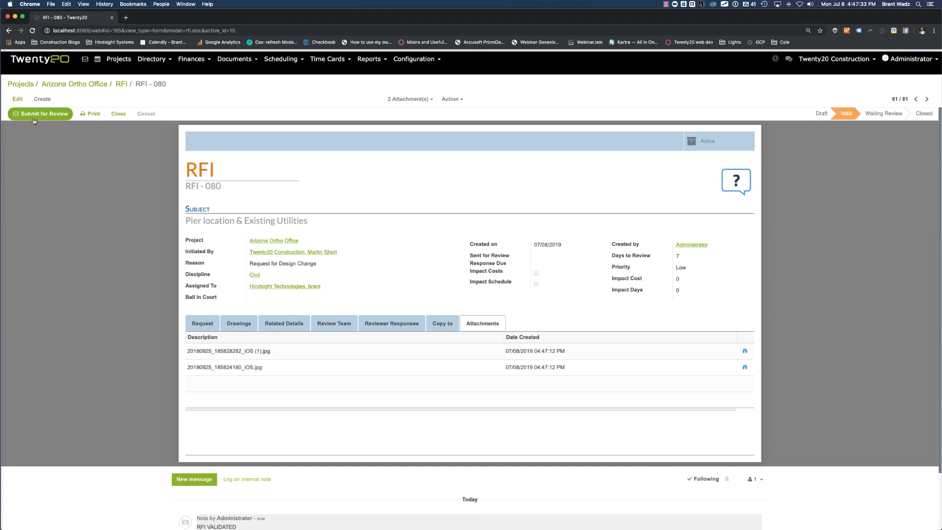
{"action": "left_click", "coordinate": [38, 115]}
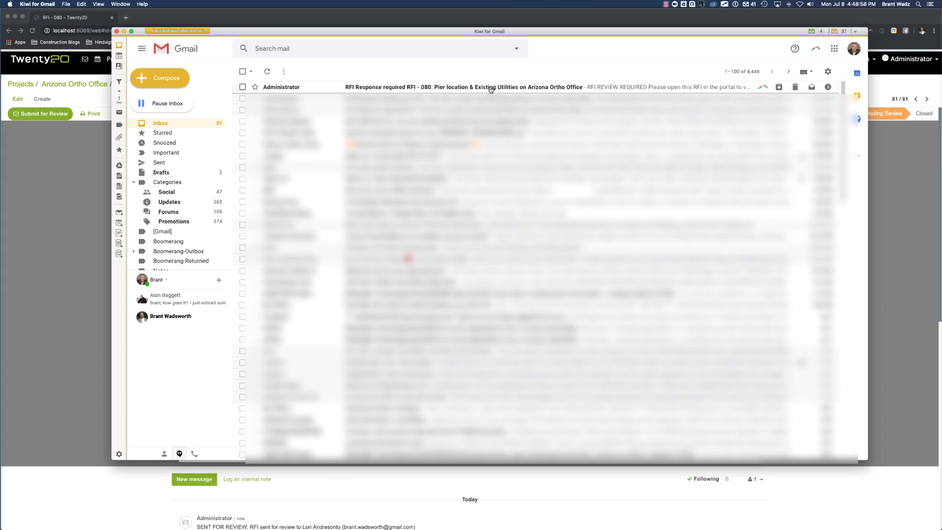
- Open the 'RFI Response required RFI - 080' email and follow its View RFI in Twenty20 link
{"action": "left_click", "coordinate": [491, 90]}
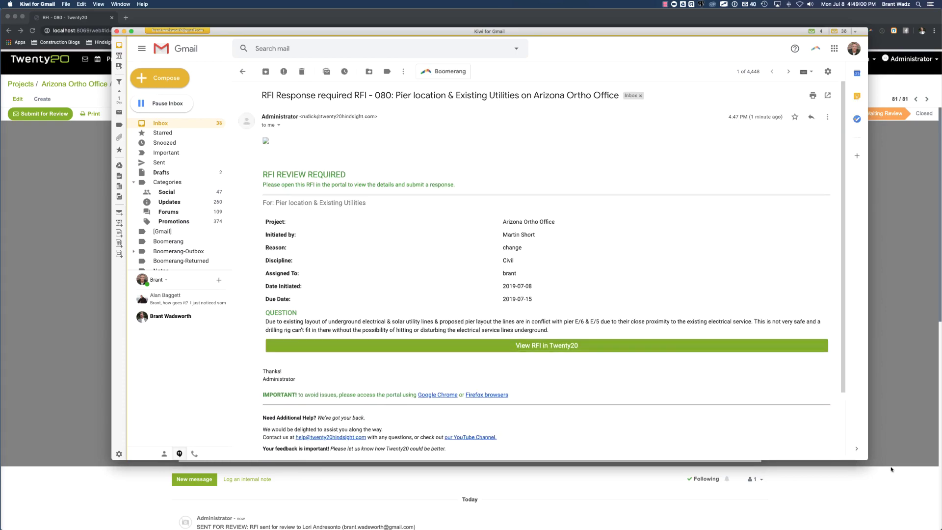
{"action": "left_click_drag", "start_coordinate": [867, 459], "coordinate": [583, 438]}
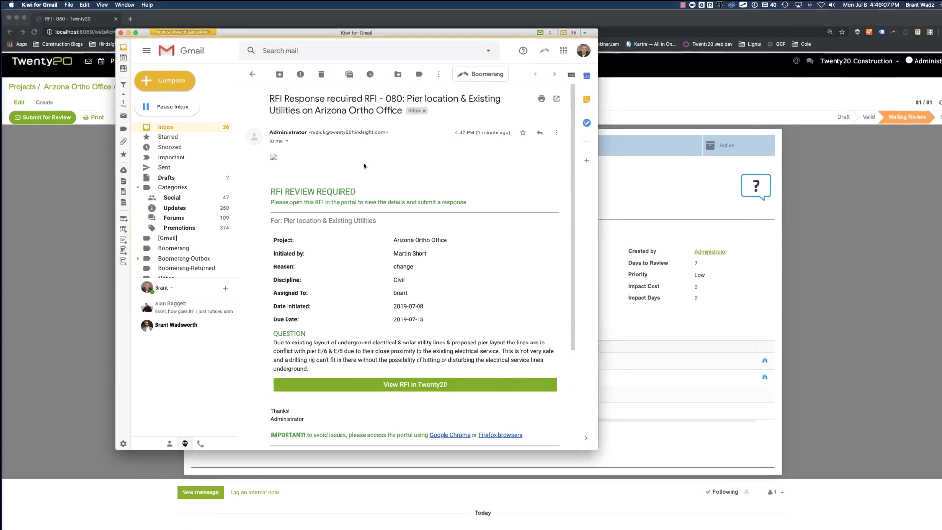
{"action": "scroll", "coordinate": [363, 165], "scroll_direction": "down", "scroll_amount": 3}
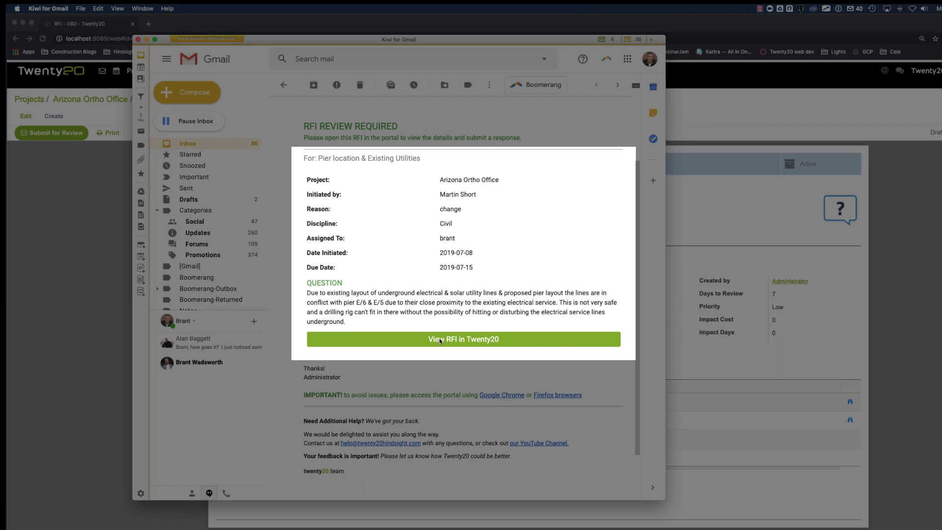
{"action": "left_click", "coordinate": [440, 340]}
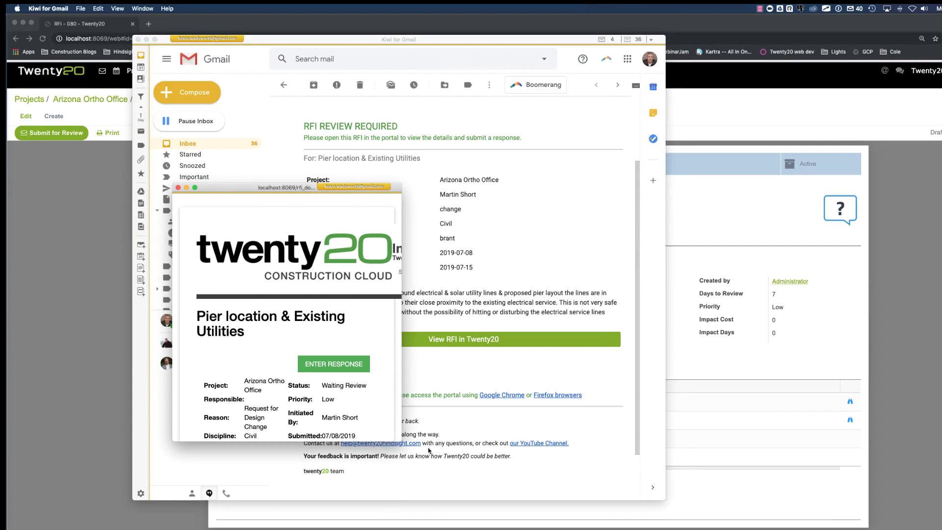
- Enlarge the portal RFI window and show its Attachments tab with the two iOS jpg photos
{"action": "left_click_drag", "start_coordinate": [402, 442], "coordinate": [730, 517]}
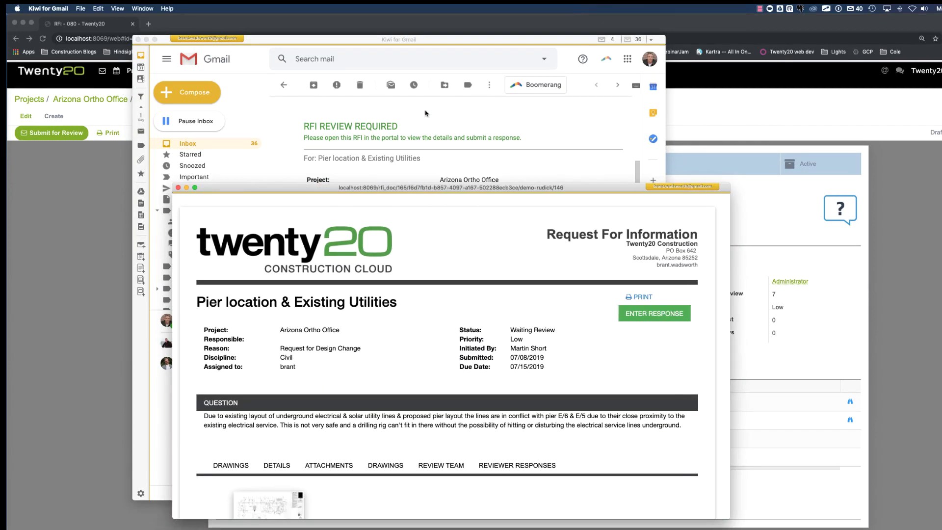
{"action": "left_click_drag", "start_coordinate": [416, 190], "coordinate": [375, 80]}
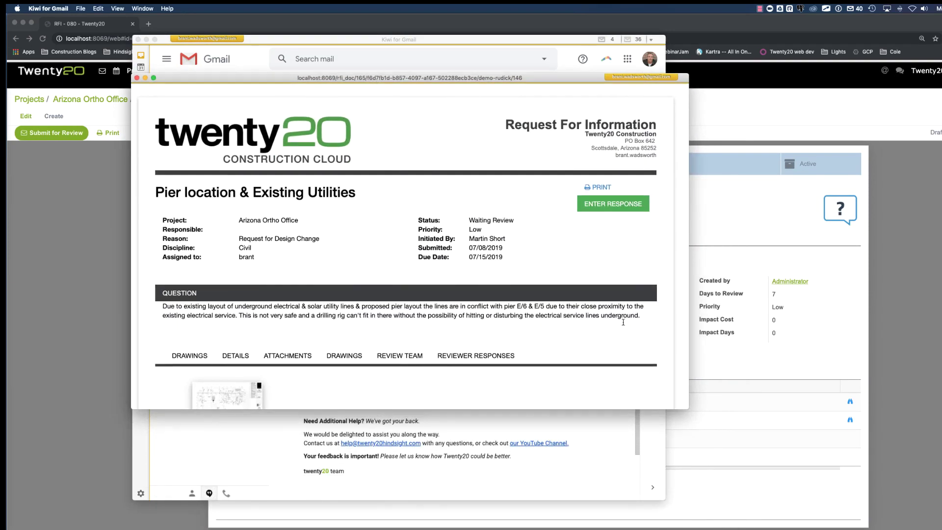
{"action": "scroll", "coordinate": [623, 322], "scroll_direction": "down", "scroll_amount": 3}
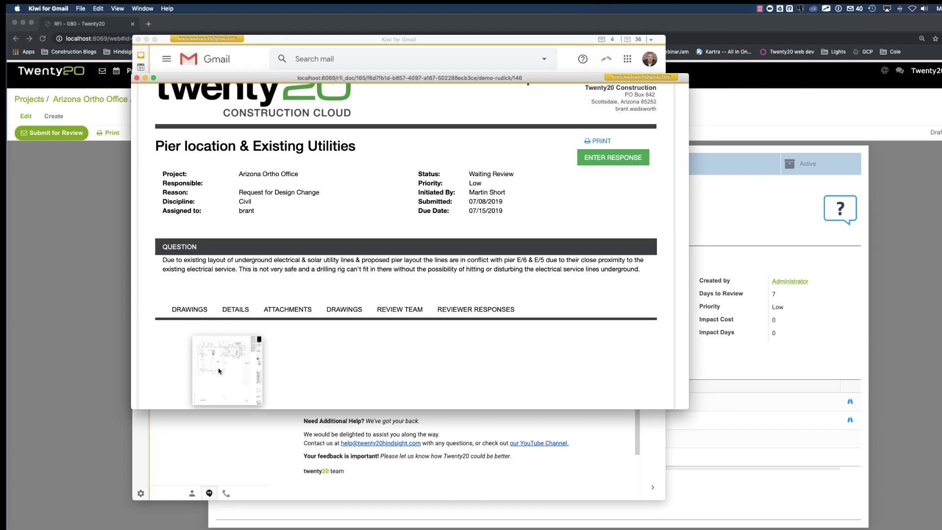
{"action": "left_click", "coordinate": [235, 309]}
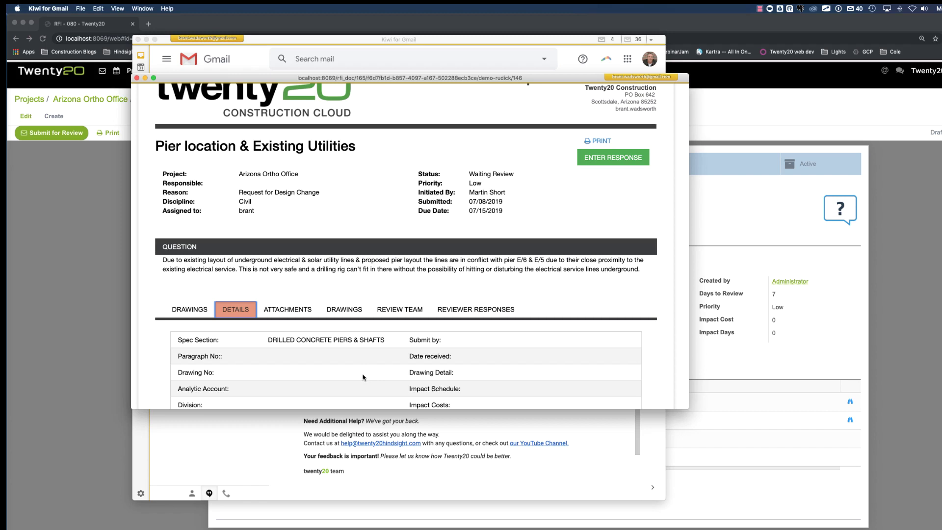
{"action": "left_click", "coordinate": [291, 313]}
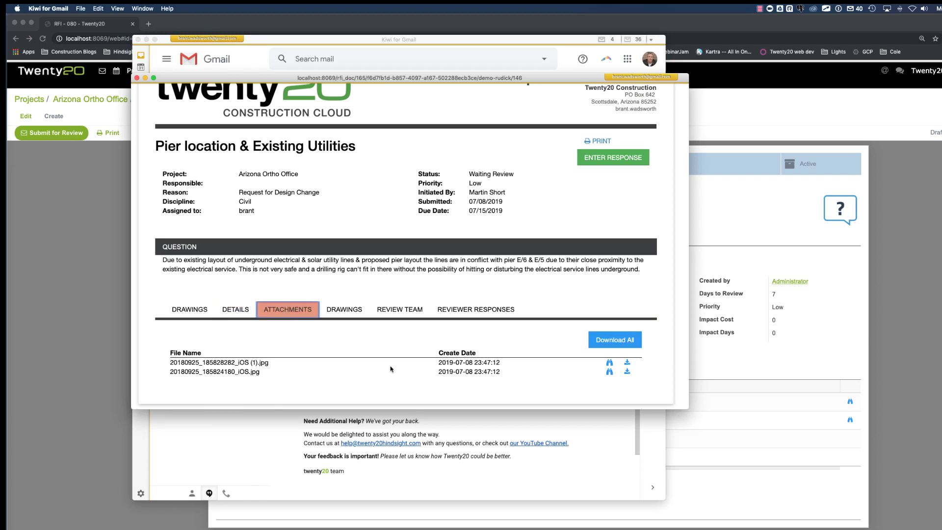
{"action": "left_click", "coordinate": [609, 364]}
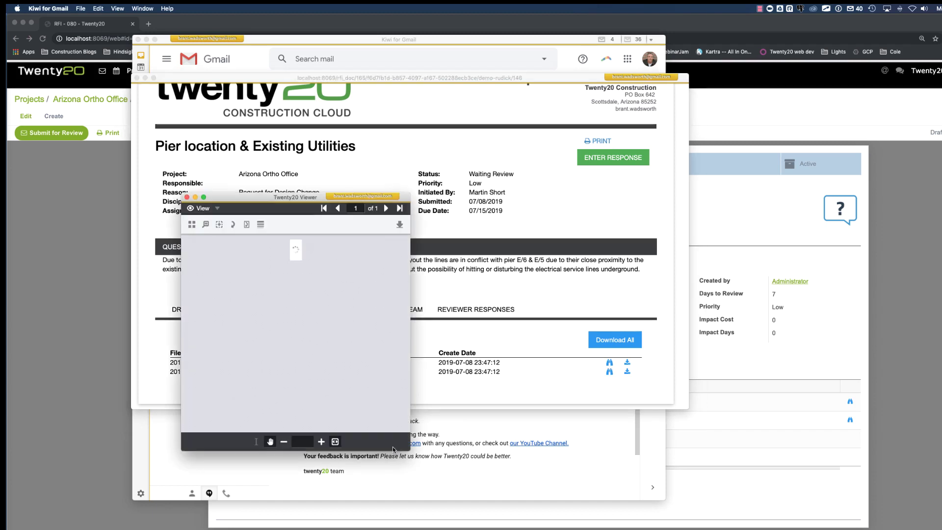
{"action": "left_click_drag", "start_coordinate": [409, 450], "coordinate": [417, 455]}
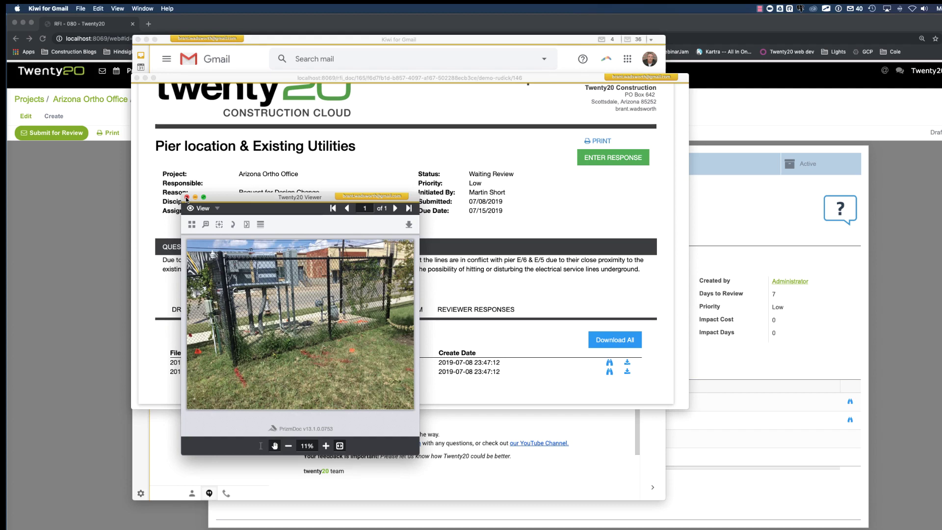
{"action": "left_click", "coordinate": [187, 197]}
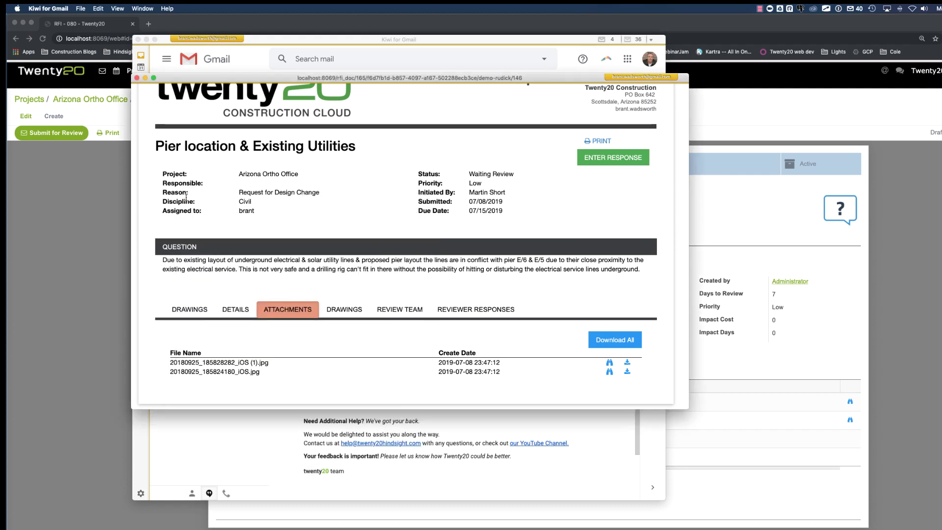
{"action": "left_click", "coordinate": [628, 364]}
- Show the Reviewer Responses, listing both reviewers with status Sent at 07/08/2019 04:47:35 PM
{"action": "left_click", "coordinate": [393, 312]}
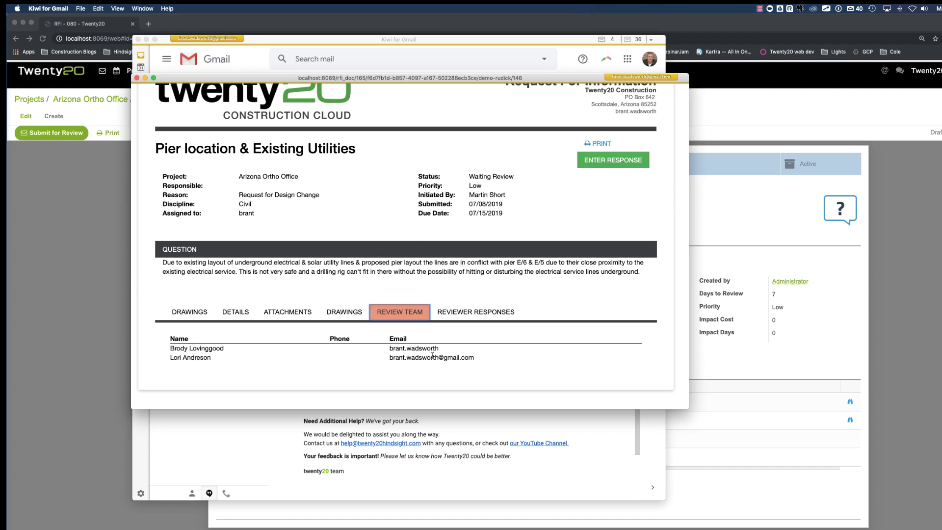
{"action": "left_click", "coordinate": [459, 312]}
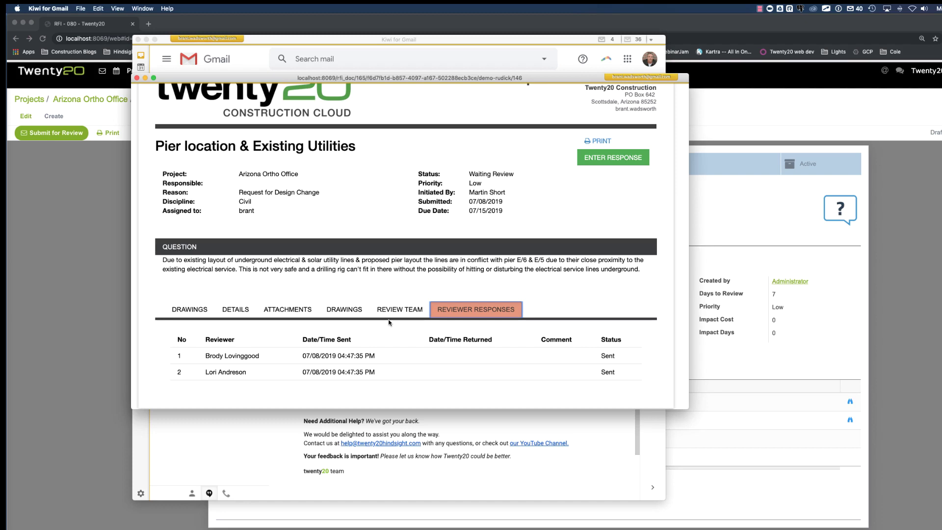
- Post the comment relocating the E/5 and E/6 piers per sketch SCS-01, attaching SDS-01.pdf from Downloads
{"action": "left_click", "coordinate": [605, 161]}
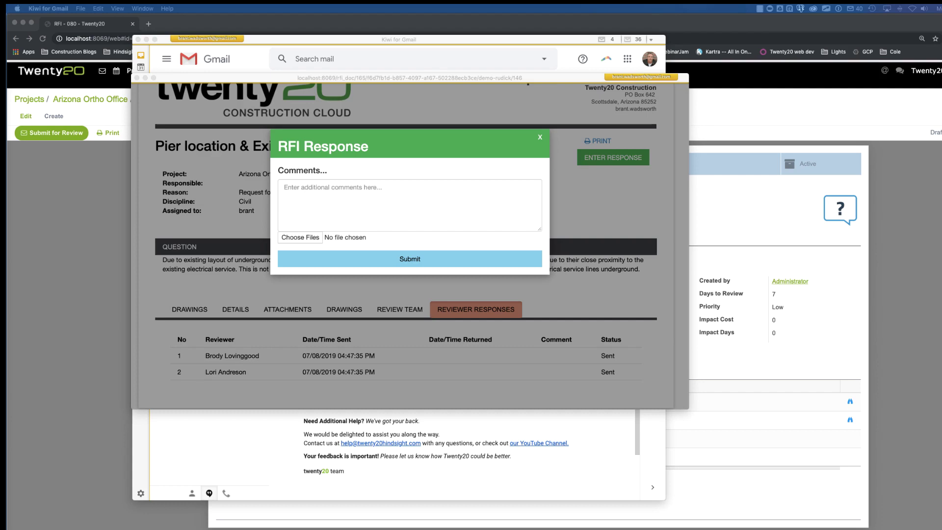
{"action": "left_click", "coordinate": [331, 188]}
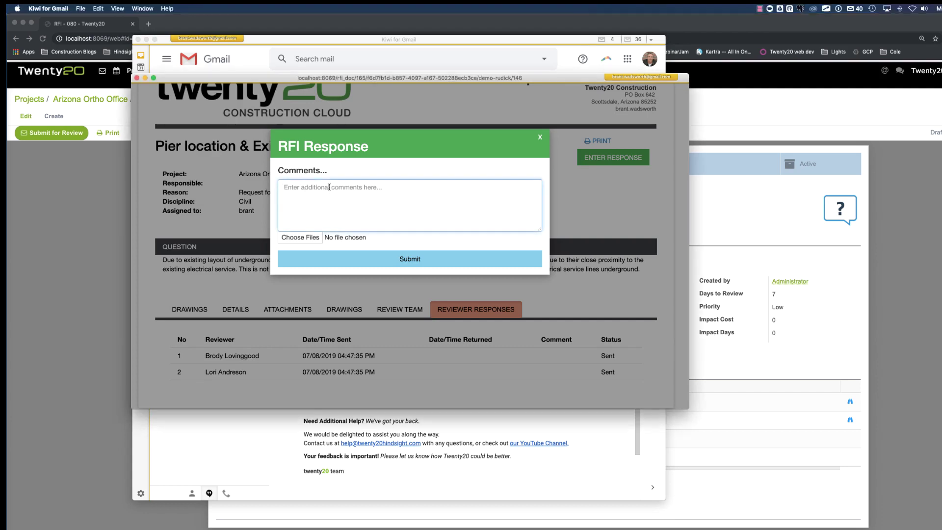
{"action": "type", "text": "In order to avoid the existing utilities, the piers at grids E/% and E/6 shall be relocated as shown on the attached structural Sketch SCS-01"}
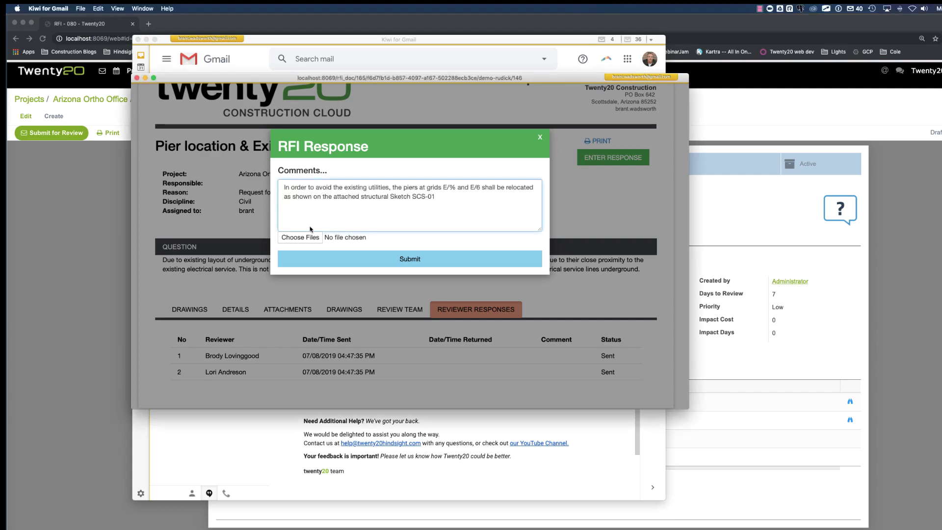
{"action": "left_click", "coordinate": [291, 239]}
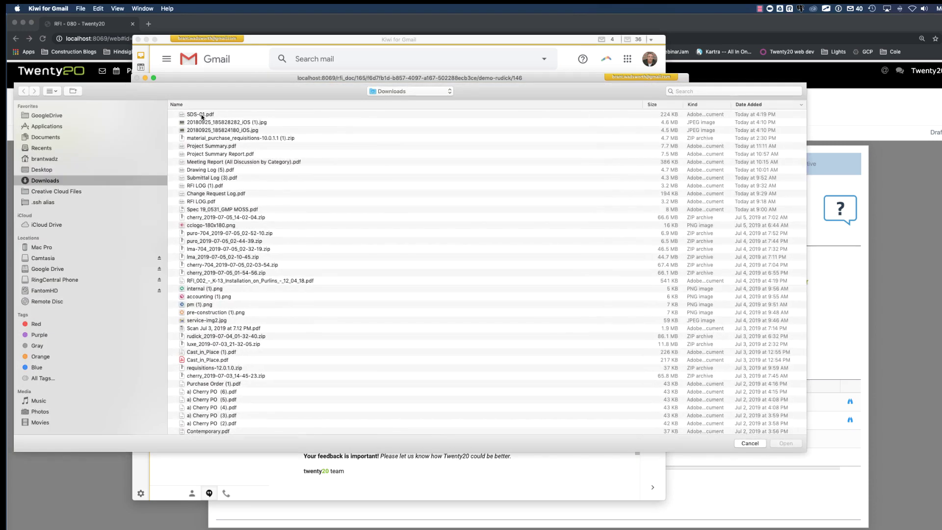
{"action": "left_click", "coordinate": [200, 116]}
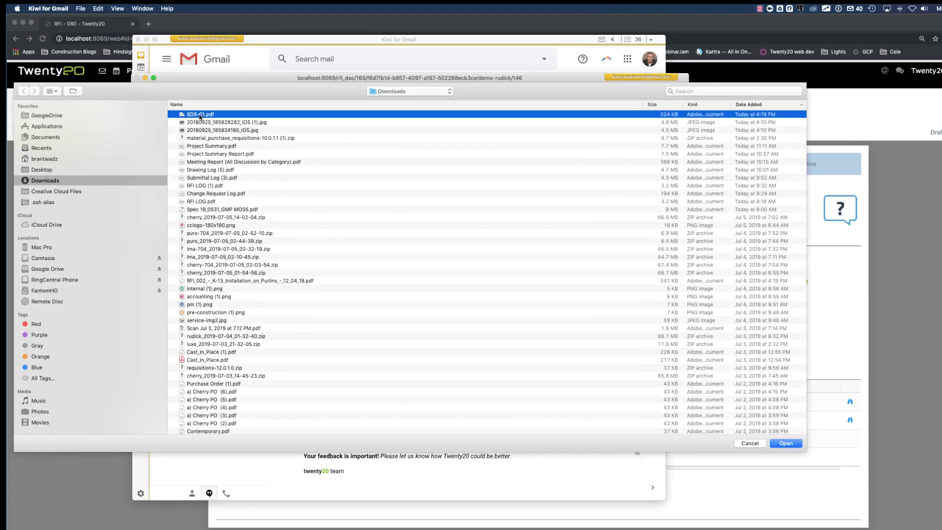
{"action": "double_click", "coordinate": [199, 116]}
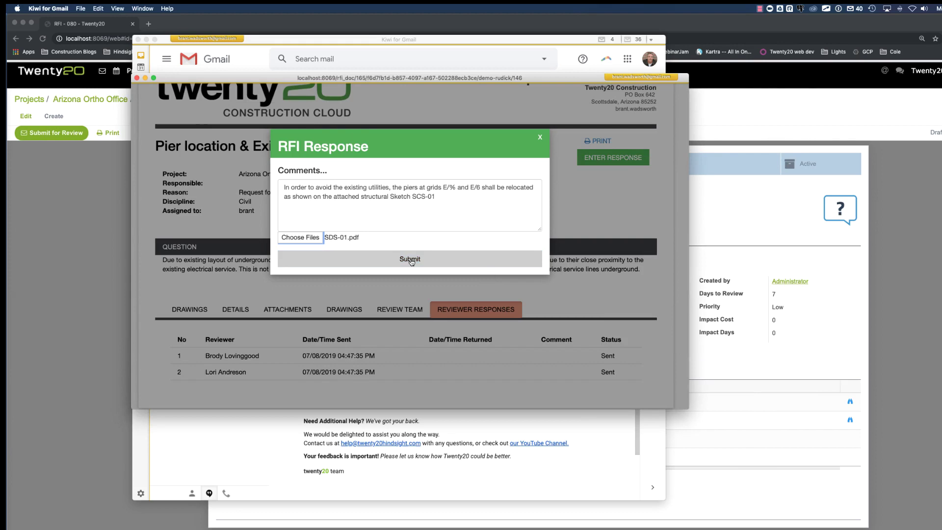
{"action": "left_click", "coordinate": [411, 260]}
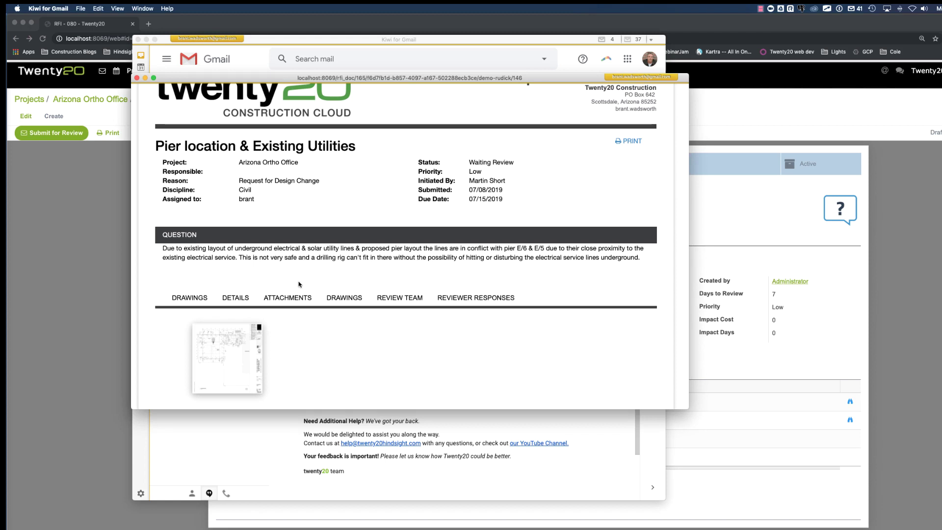
- Check that SDS-01.pdf is now attached, then review the reviewer responses for the new comment
{"action": "left_click", "coordinate": [285, 298]}
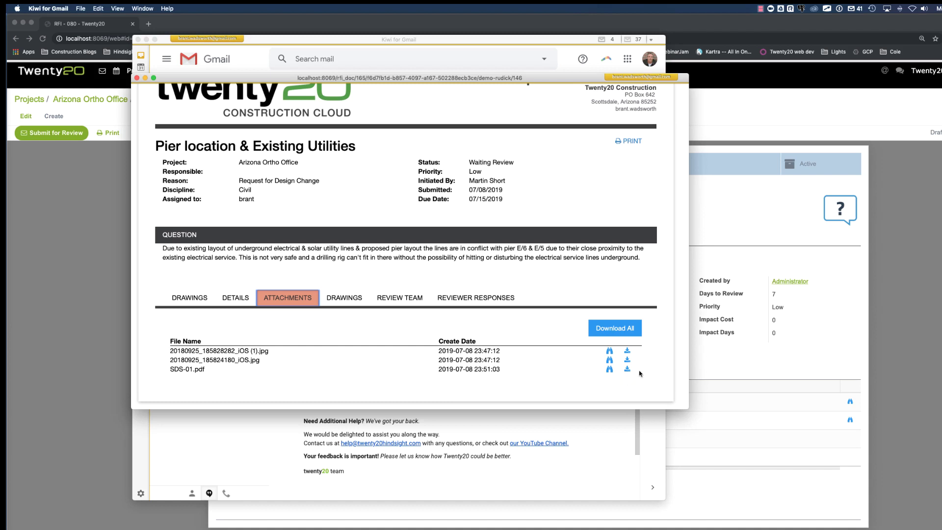
{"action": "left_click", "coordinate": [472, 299]}
{"action": "scroll", "coordinate": [469, 325], "scroll_direction": "down", "scroll_amount": 1}
{"action": "scroll", "coordinate": [469, 325], "scroll_direction": "down", "scroll_amount": 1}
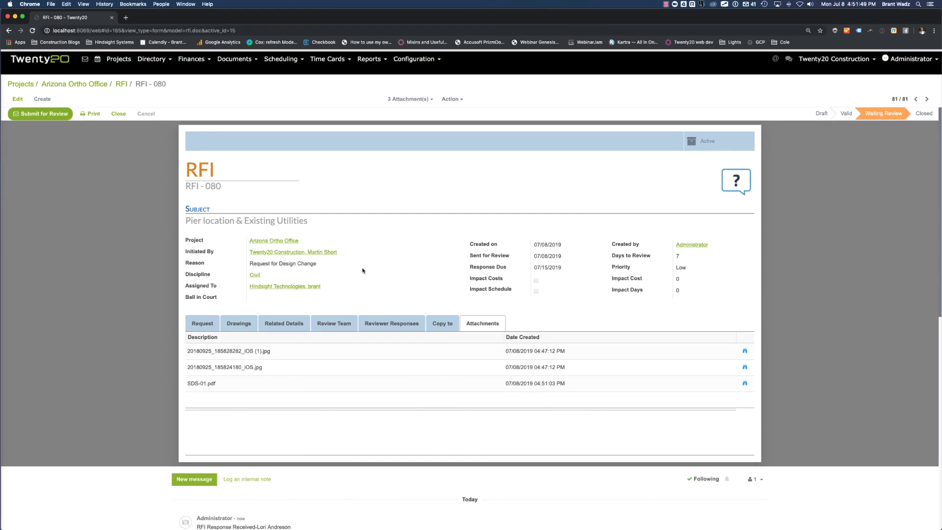
- On the RFI-080 form, confirm the relocation comment is Received and SDS-01.pdf is among three attachments
{"action": "left_click", "coordinate": [385, 323]}
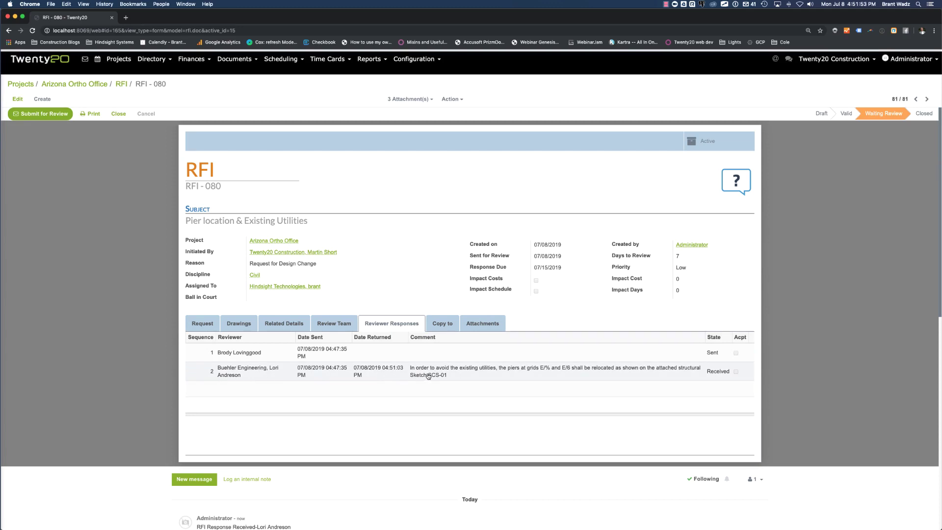
{"action": "left_click", "coordinate": [482, 322]}
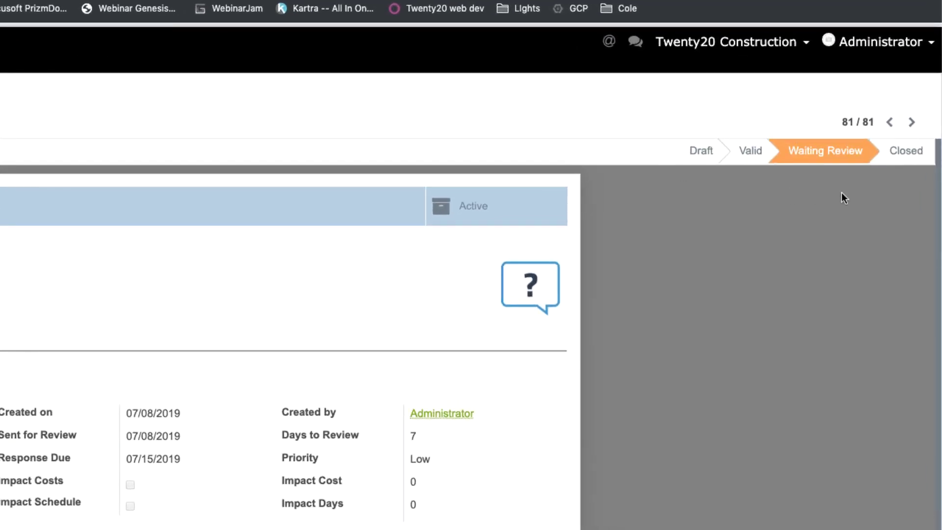
- Set RFI-080's status to Closed
{"action": "left_click", "coordinate": [906, 152]}
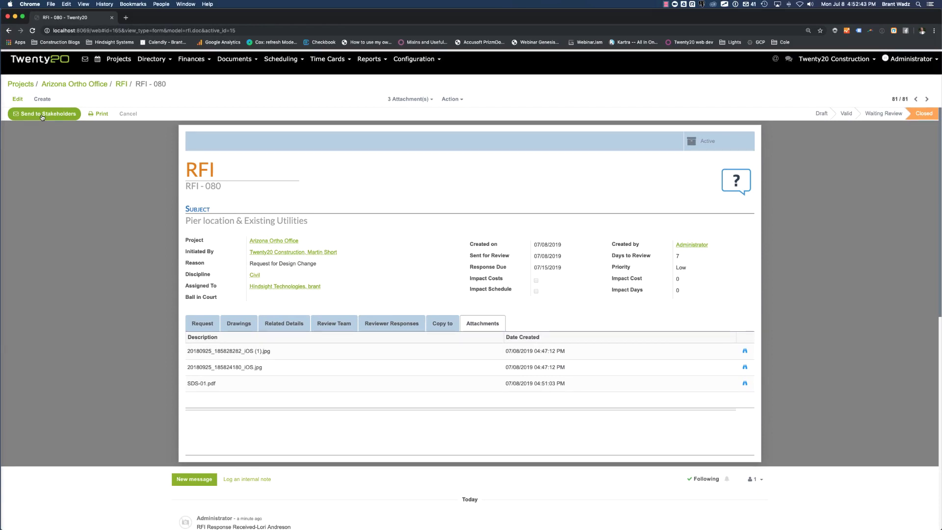
- Switch to the Website app to reach the Project Portal's list of all projects
{"action": "left_click", "coordinate": [49, 60]}
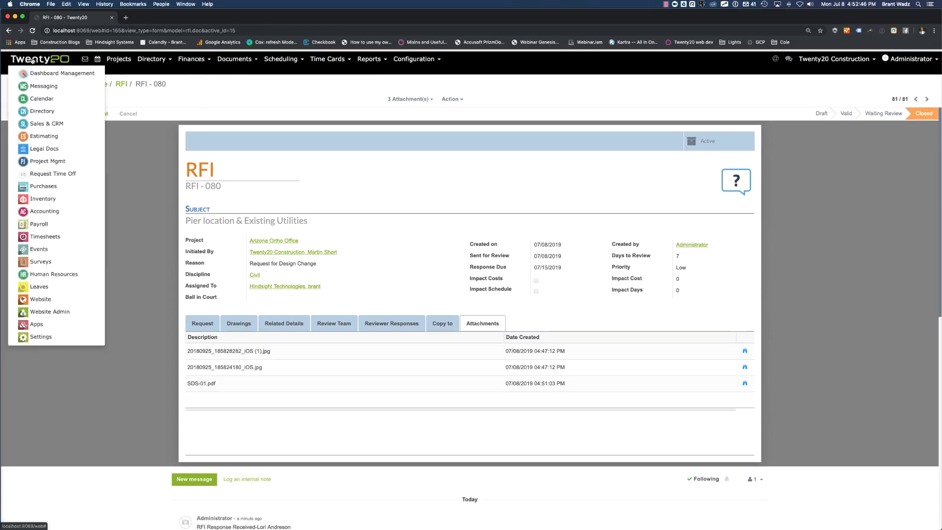
{"action": "left_click", "coordinate": [41, 300]}
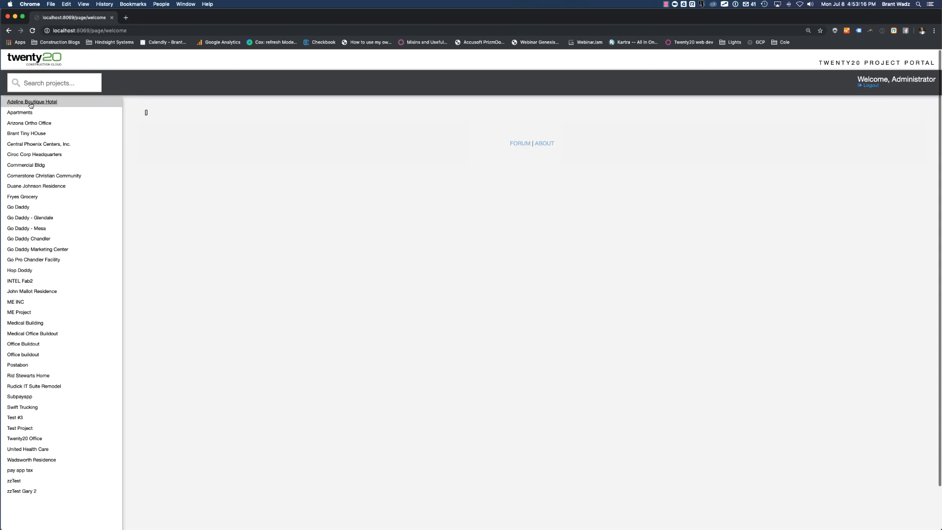
- Open the Arizona Ortho Office project and go through its project documents to the RFI log
{"action": "left_click", "coordinate": [28, 124]}
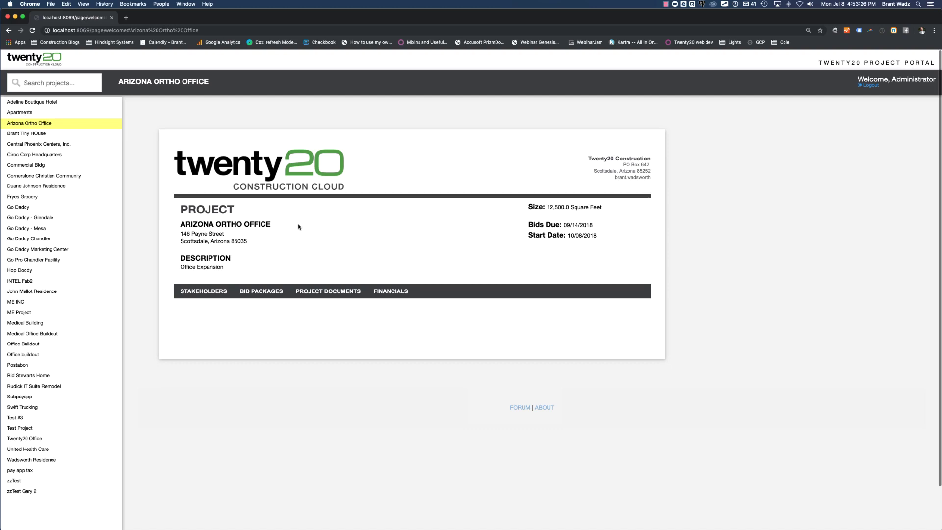
{"action": "left_click", "coordinate": [187, 295]}
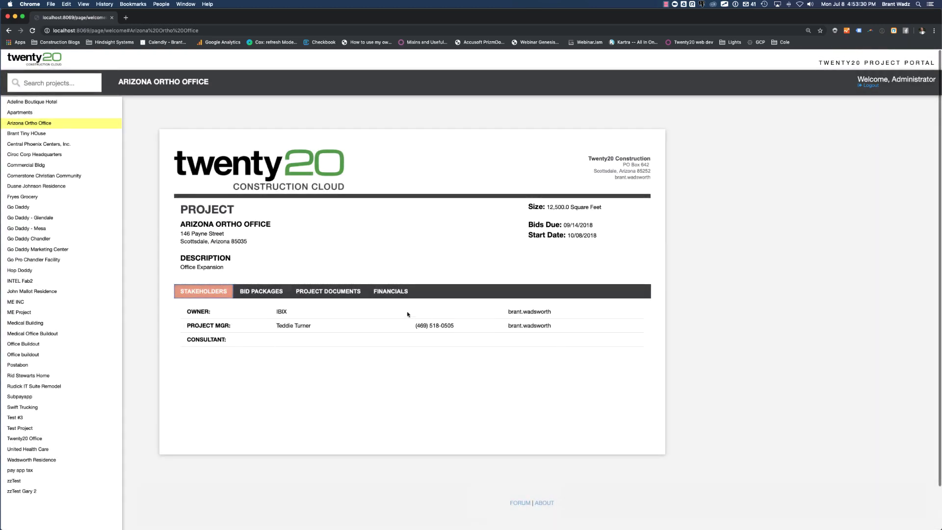
{"action": "left_click", "coordinate": [332, 293]}
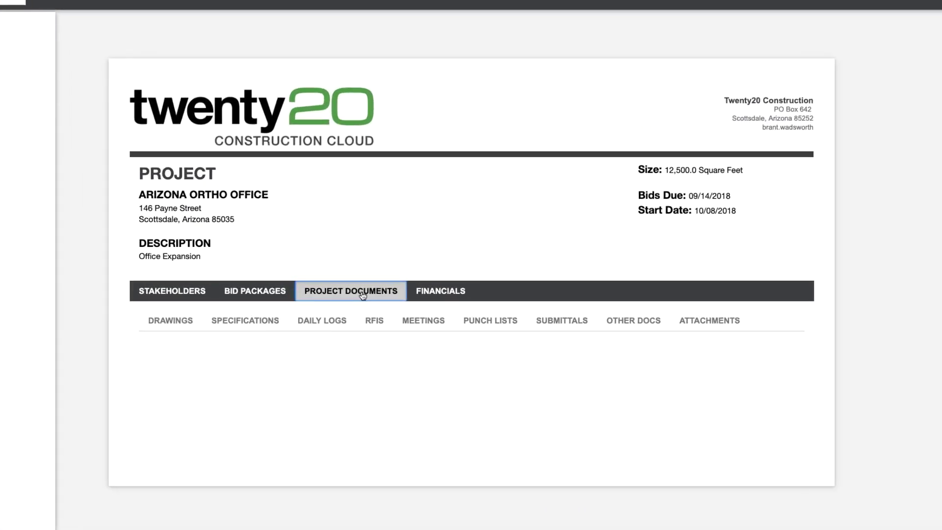
{"action": "left_click", "coordinate": [174, 326]}
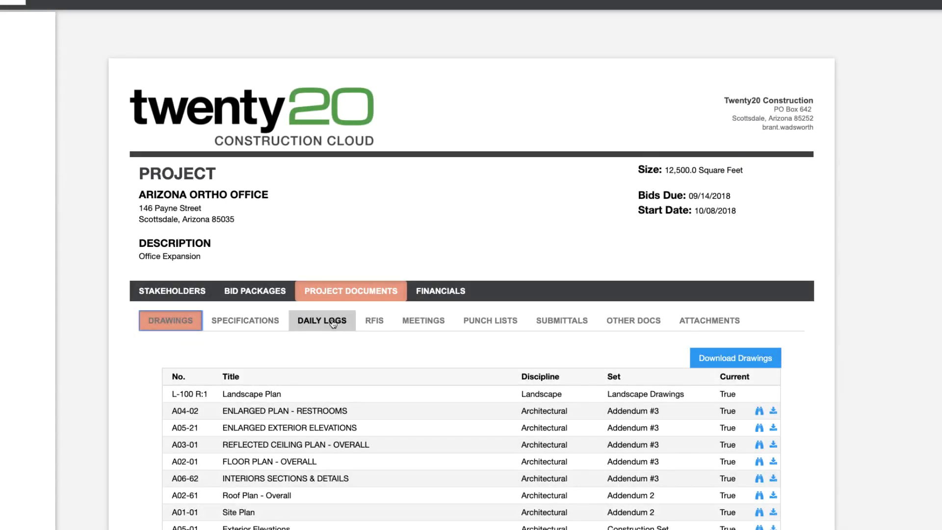
{"action": "left_click", "coordinate": [374, 326]}
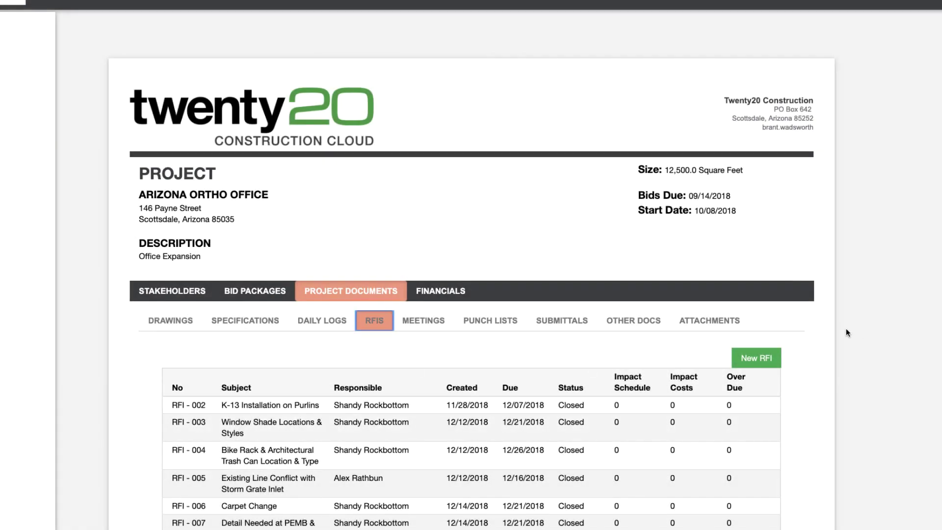
- Scroll to the bottom of the RFI log and open the Closed RFI-080 'Pier location & Existing Utilities'
{"action": "scroll", "coordinate": [846, 329], "scroll_direction": "down", "scroll_amount": 2}
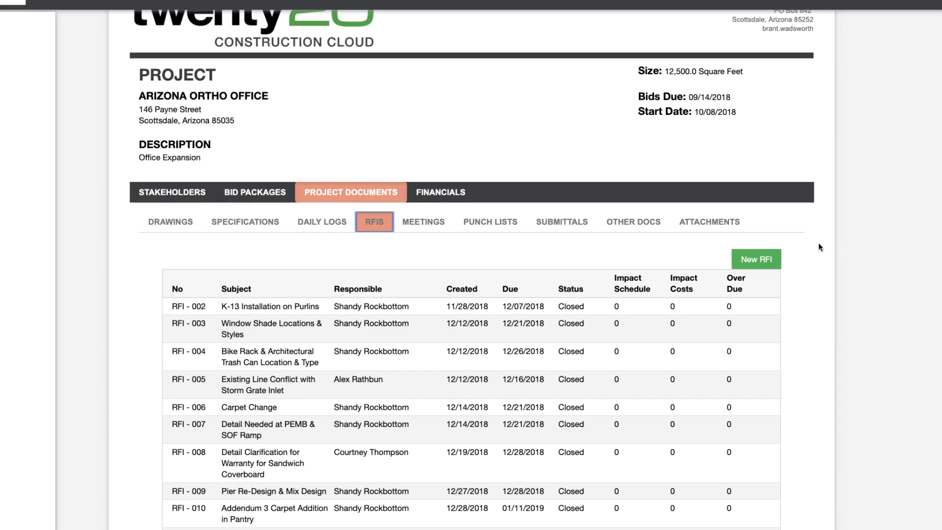
{"action": "scroll", "coordinate": [821, 261], "scroll_direction": "down", "scroll_amount": 12}
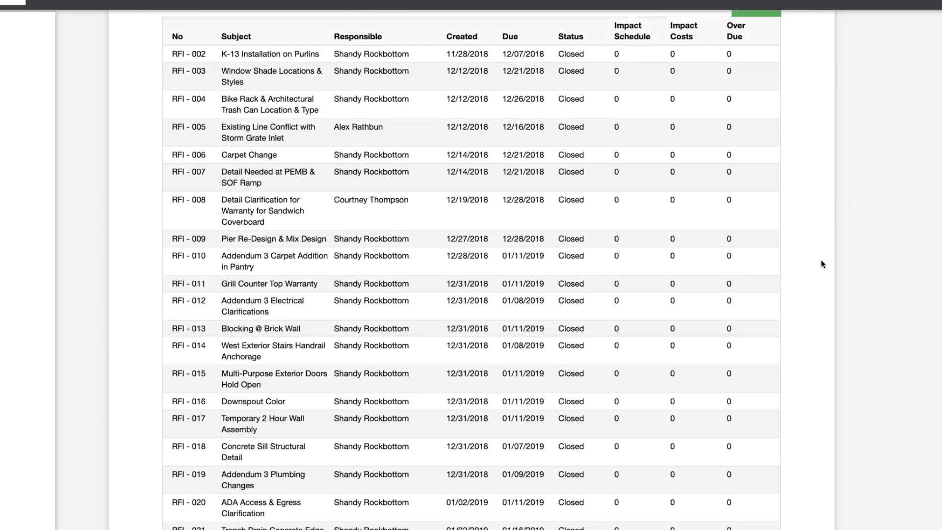
{"action": "scroll", "coordinate": [823, 264], "scroll_direction": "down", "scroll_amount": 20}
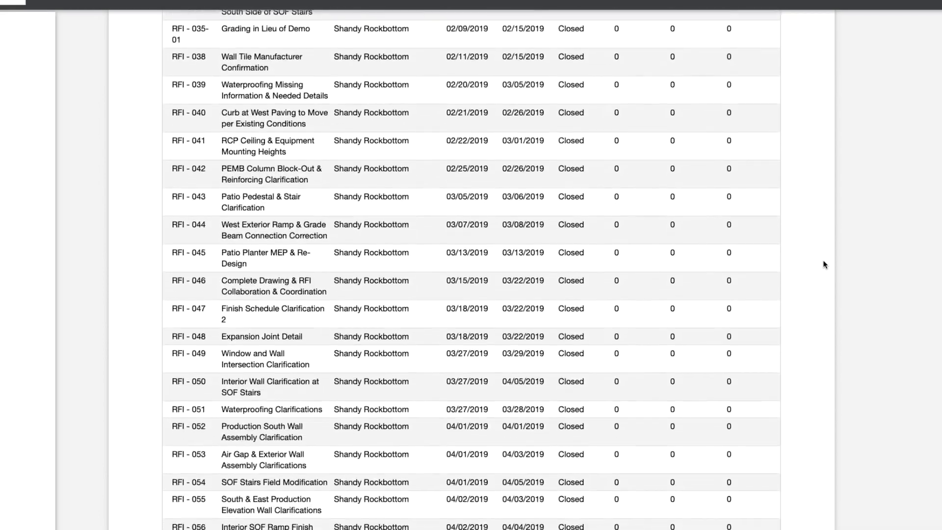
{"action": "scroll", "coordinate": [823, 265], "scroll_direction": "down", "scroll_amount": 3}
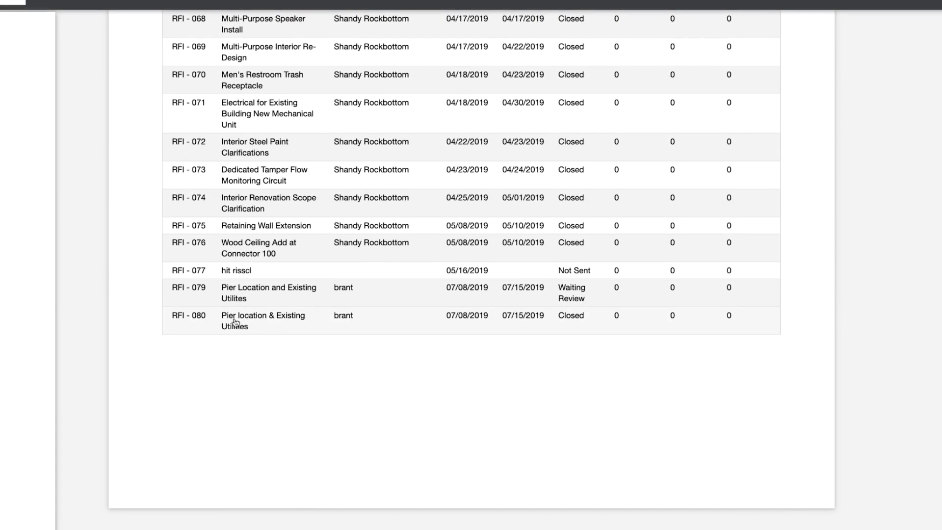
{"action": "left_click", "coordinate": [270, 320]}
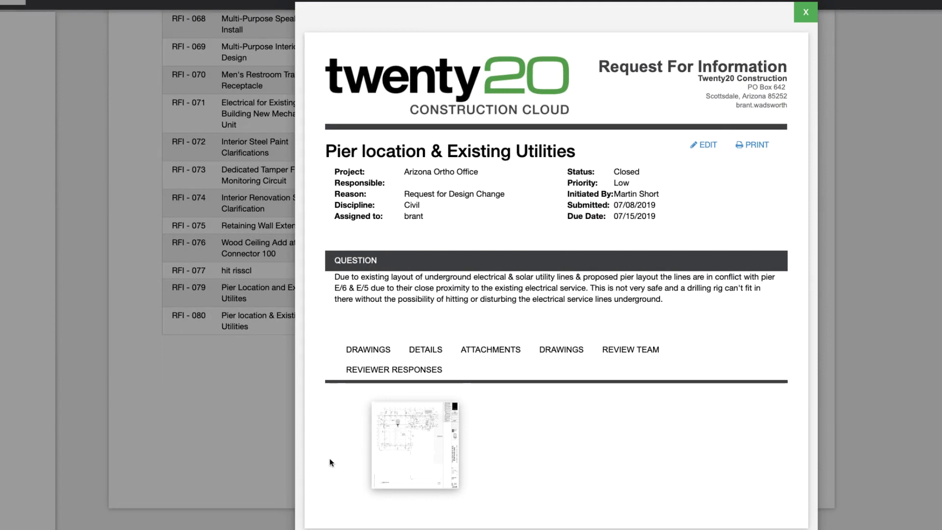
- In the RFI-080 preview, check drawings and confirm SDS-01.pdf is listed beside the two jpg photos
{"action": "left_click", "coordinate": [370, 352]}
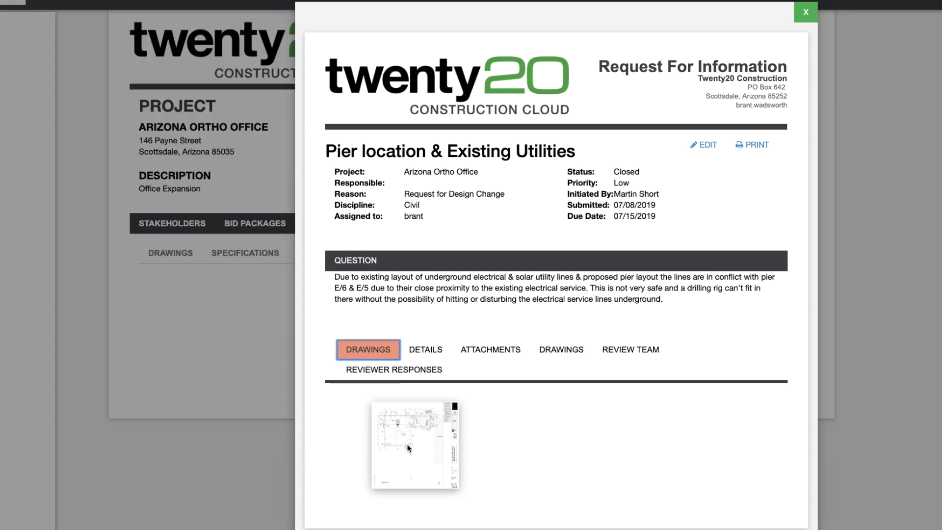
{"action": "left_click", "coordinate": [485, 355]}
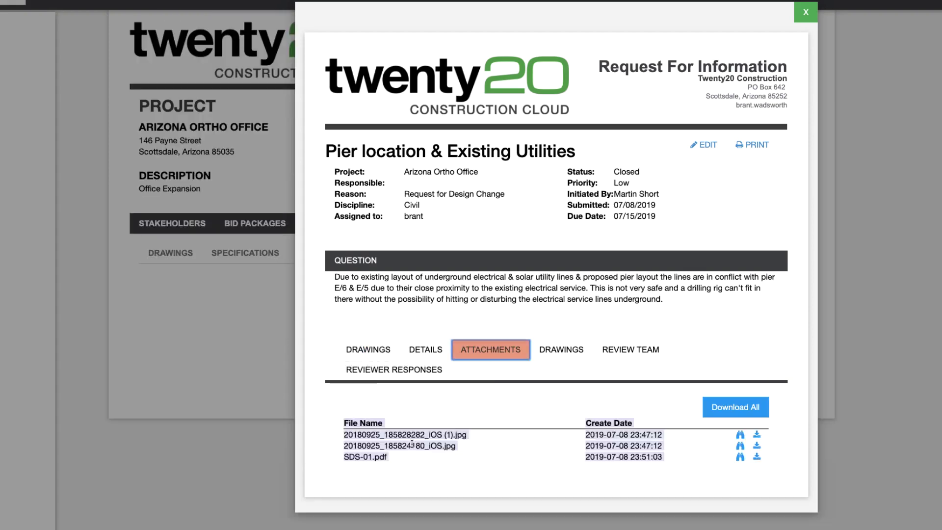
{"action": "left_click", "coordinate": [745, 351]}
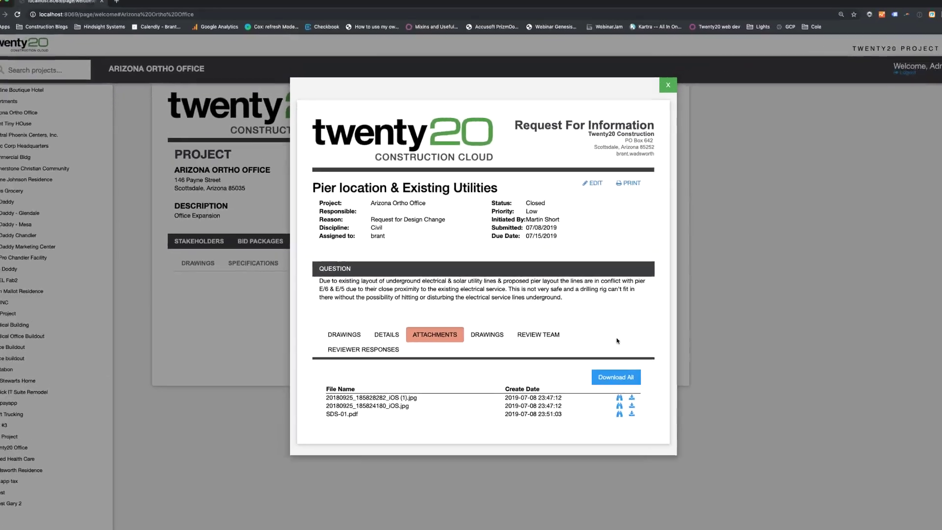